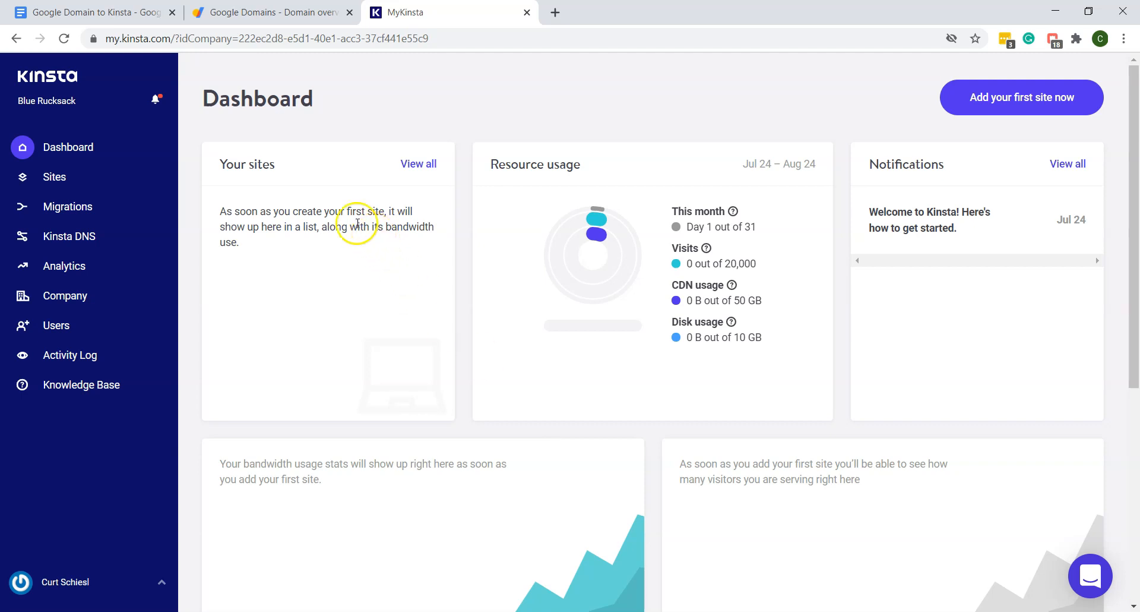
left_click(57, 179)
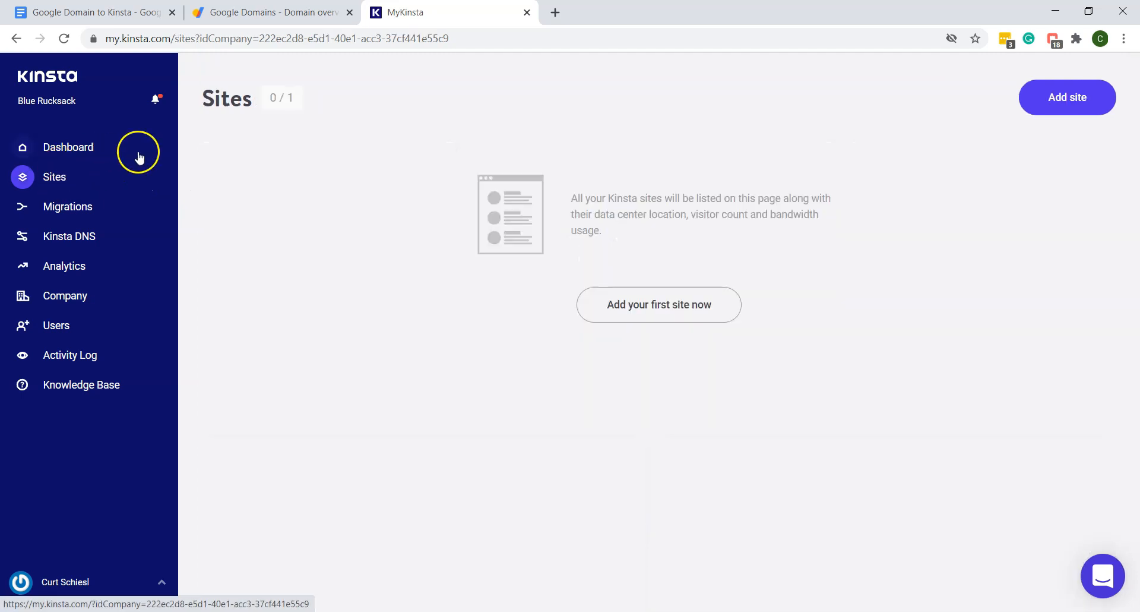
left_click(705, 317)
left_click(688, 324)
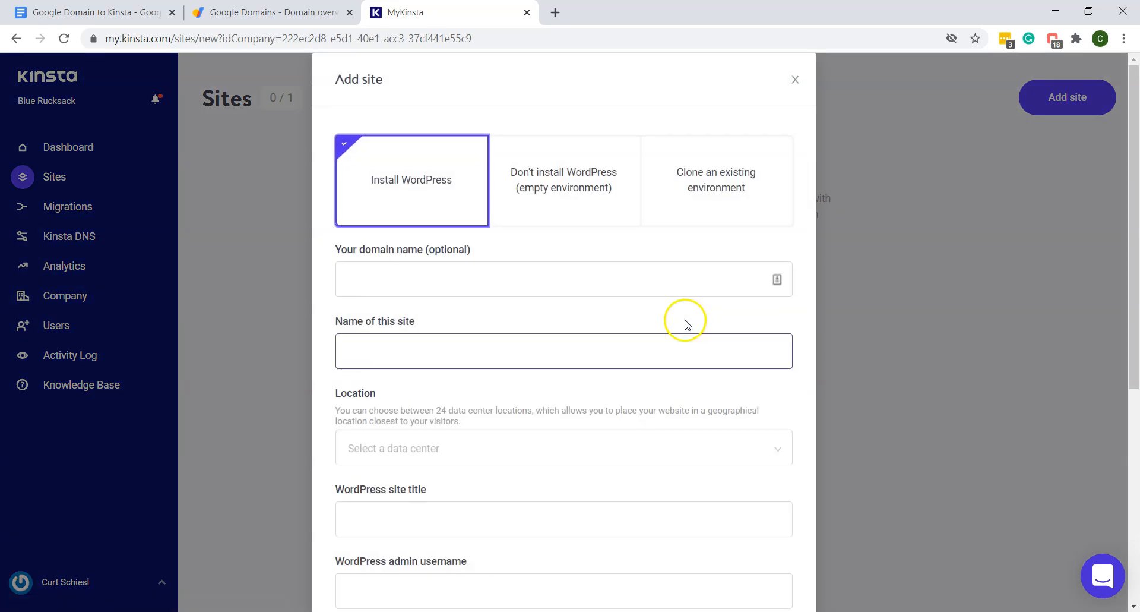
left_click(579, 282)
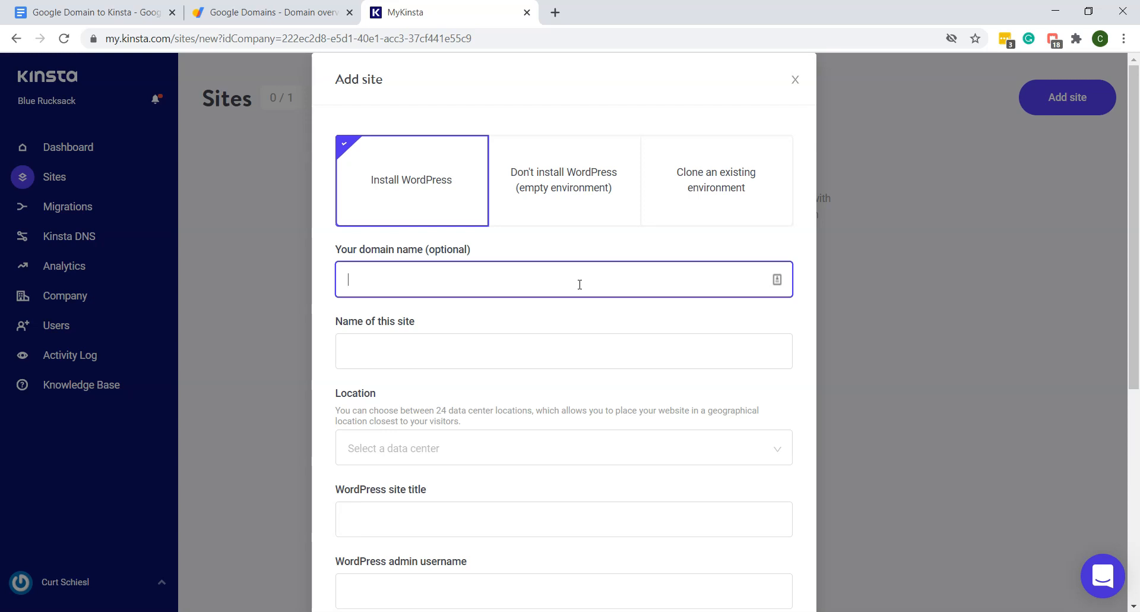
type("www.")
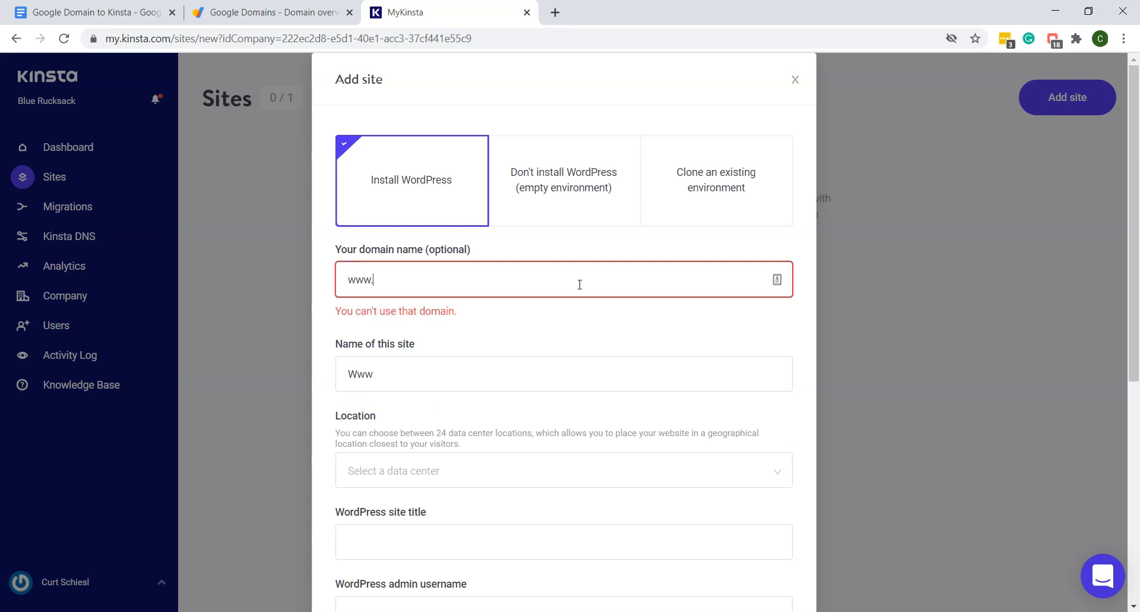
type("wingcrunch.com")
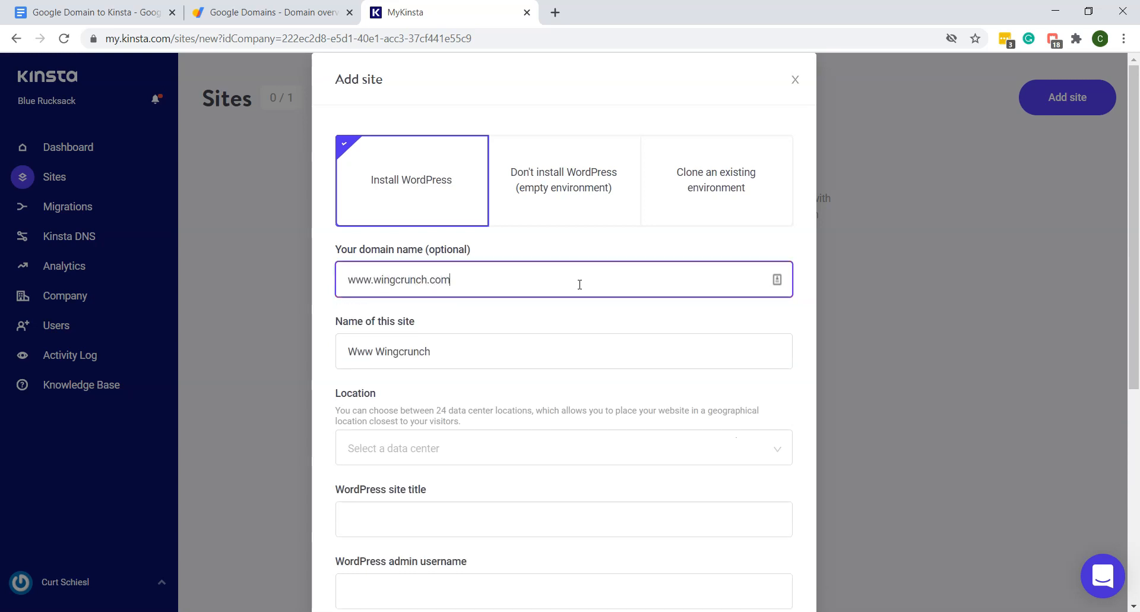
Step: Name the new site Wing Crunch and choose Iowa (US Central) as its data center location
left_click_drag(497, 339, 264, 347)
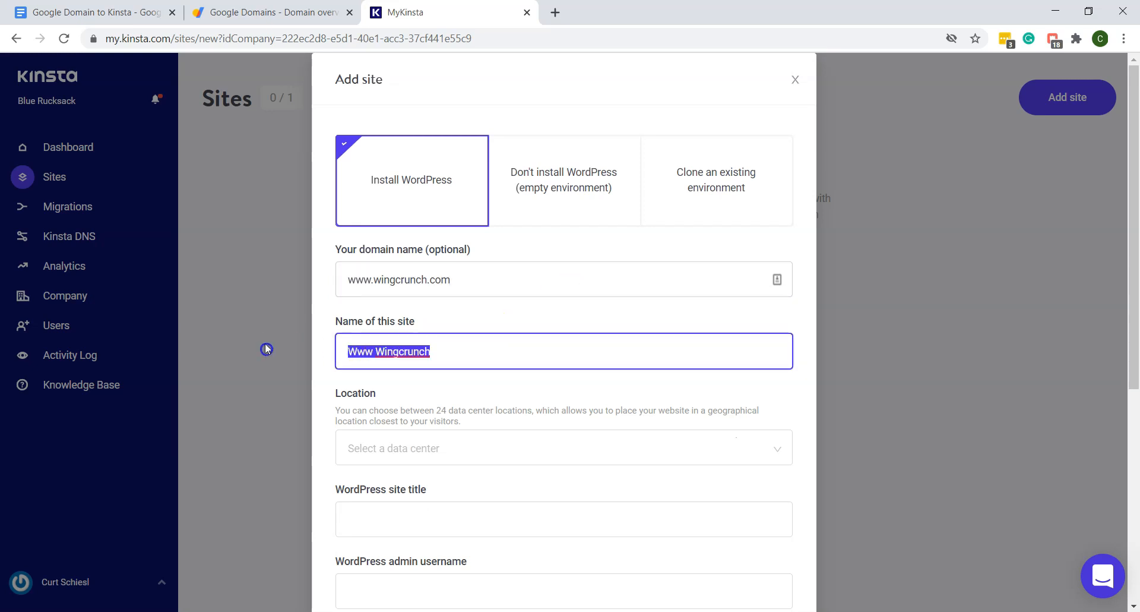
type("Wing Crunch")
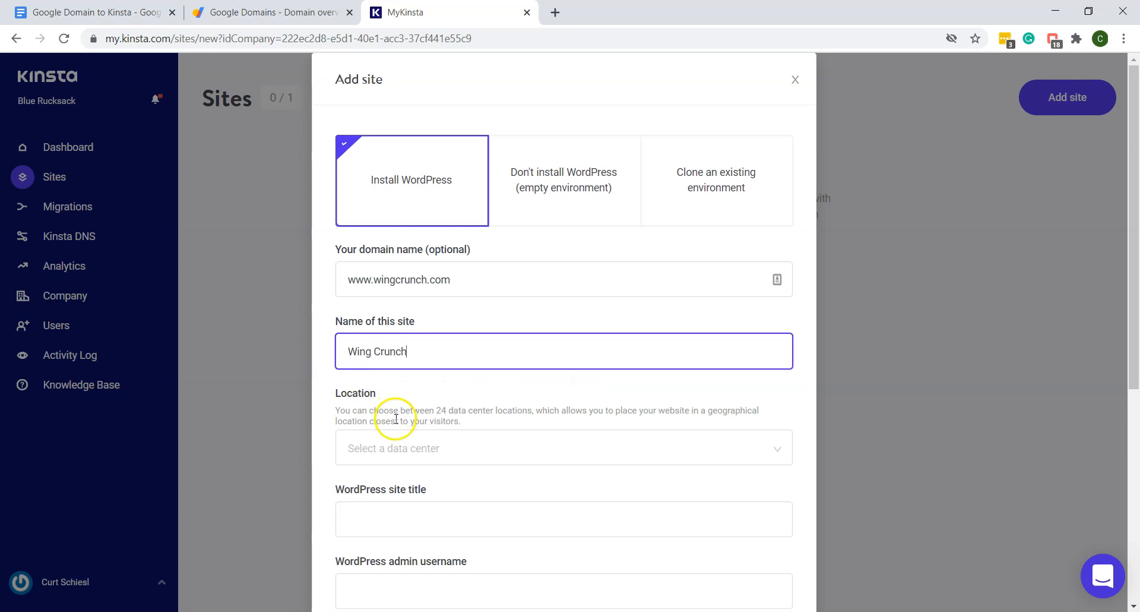
scroll(395, 420, "down", 1)
left_click(454, 374)
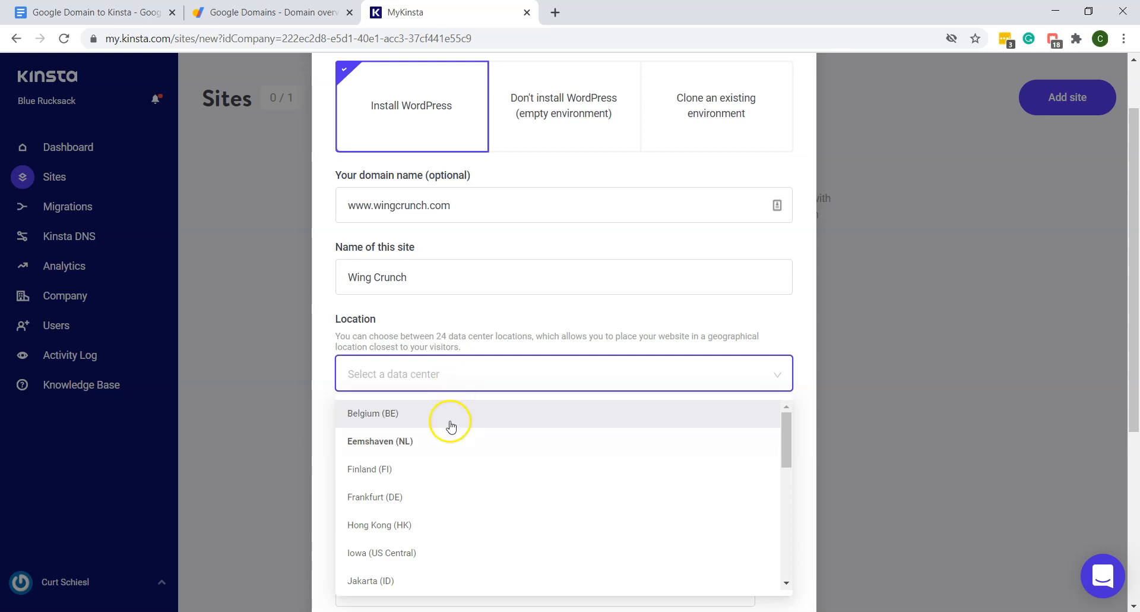
left_click(451, 555)
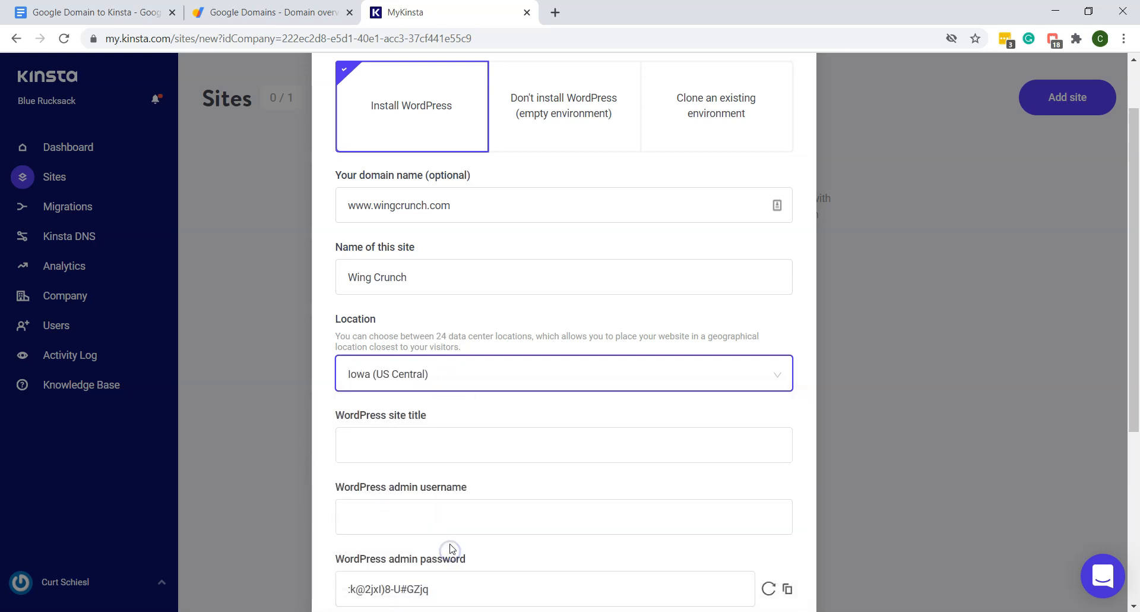
Step: Set the WordPress site title to Wing Crunch and the admin username to WingCrunch, and create the site
scroll(473, 366, "down", 3)
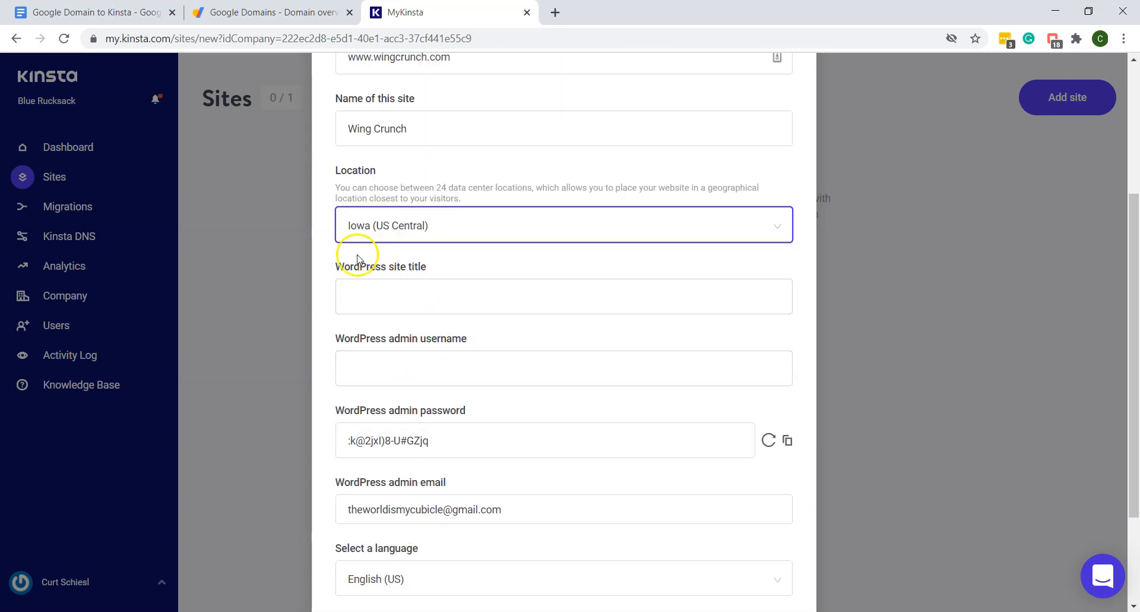
left_click(365, 295)
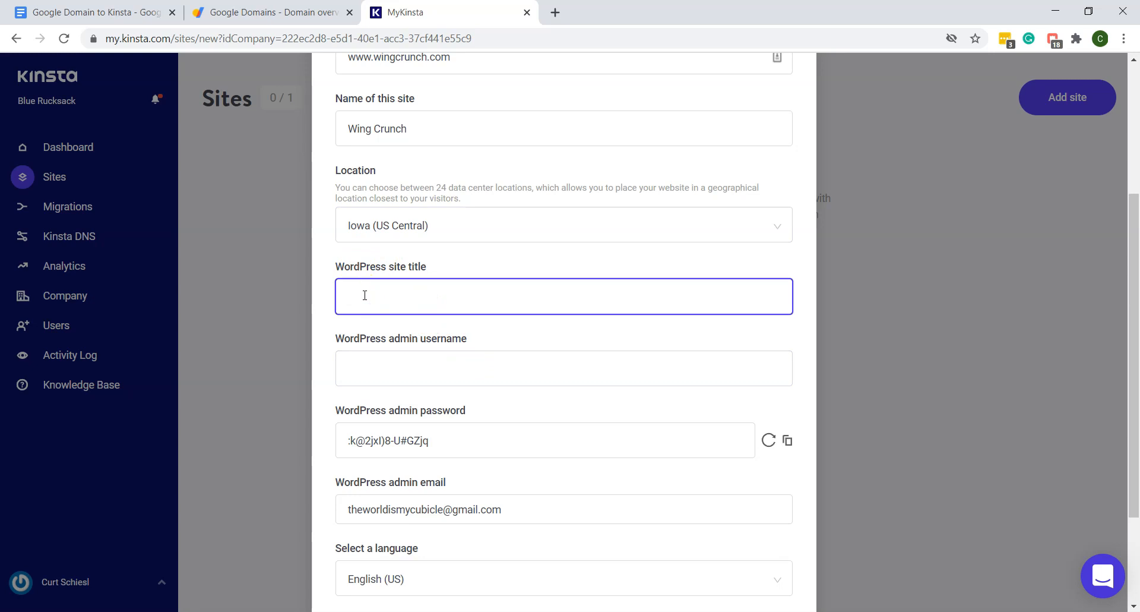
type("Wing Crunch")
left_click(475, 400)
scroll(476, 400, "down", 3)
left_click(472, 228)
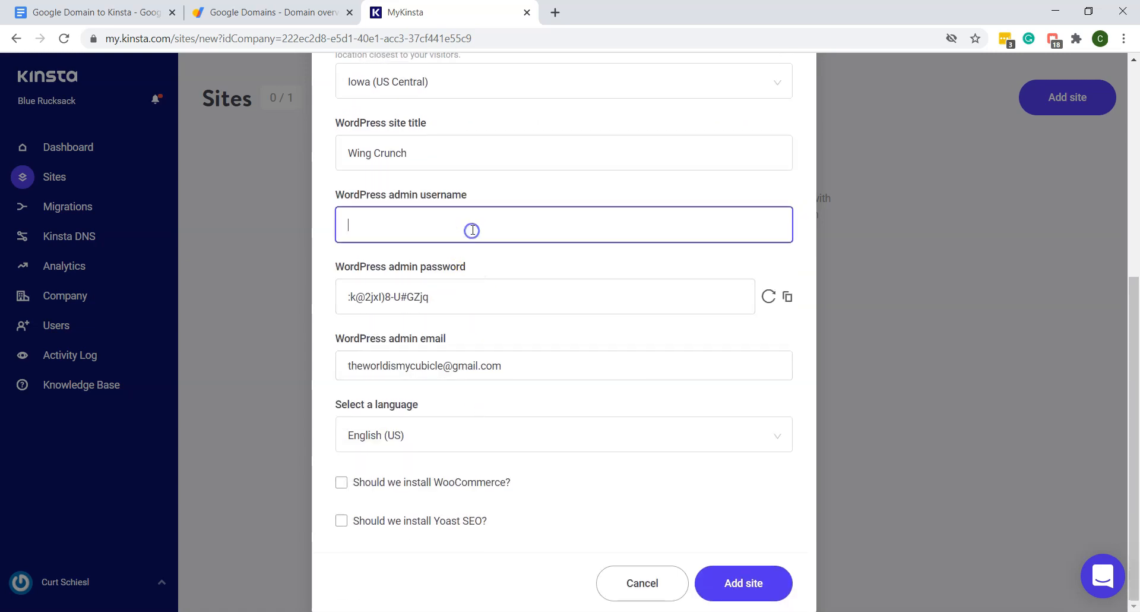
type("WingCrunch")
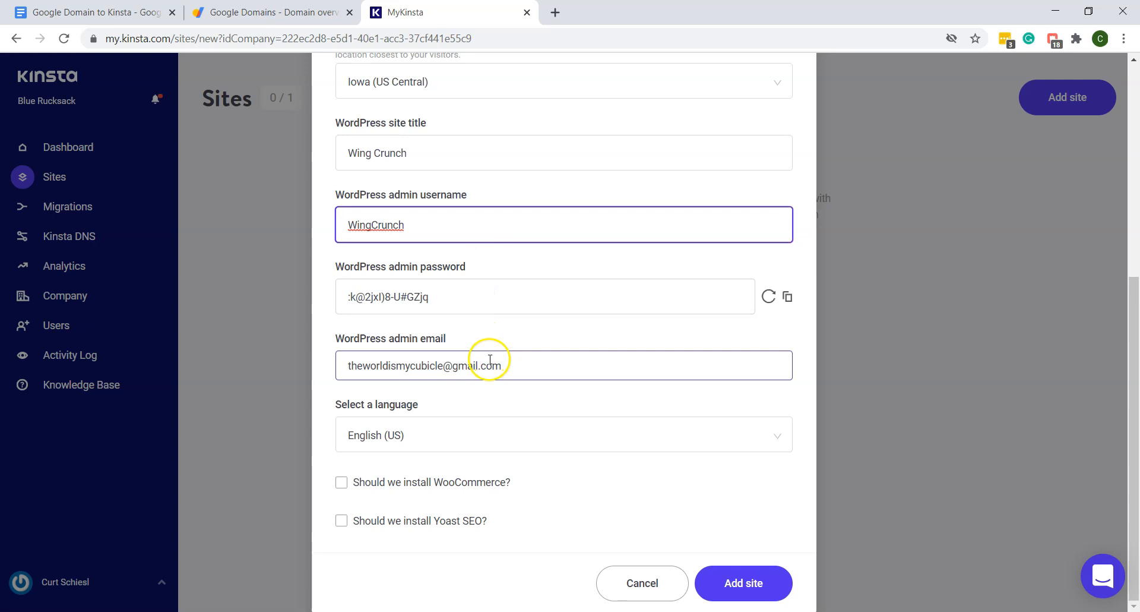
left_click(741, 586)
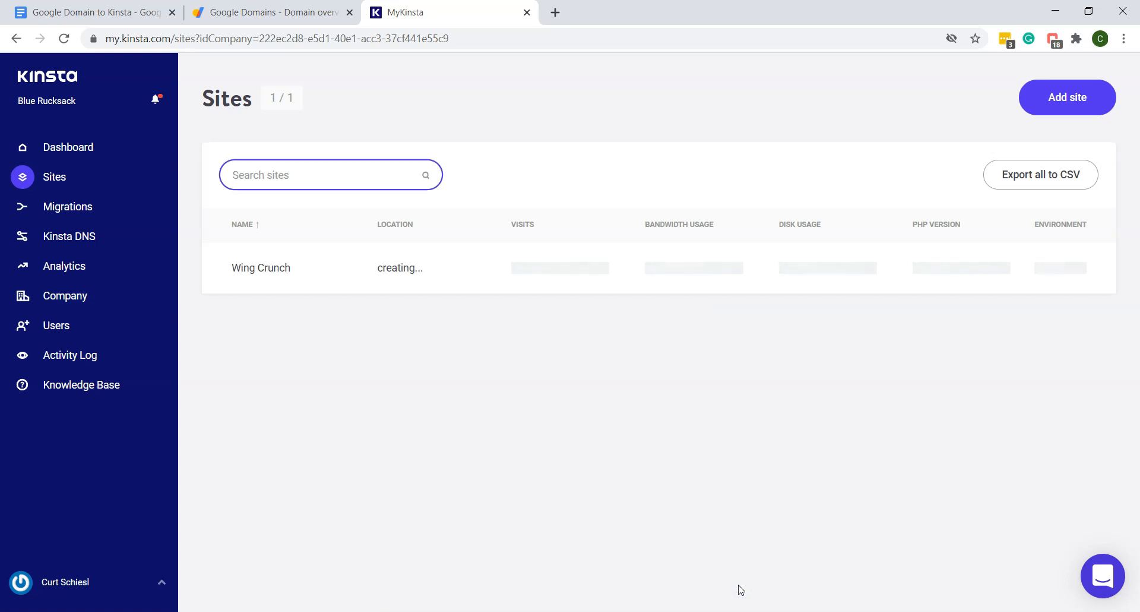
left_click(475, 431)
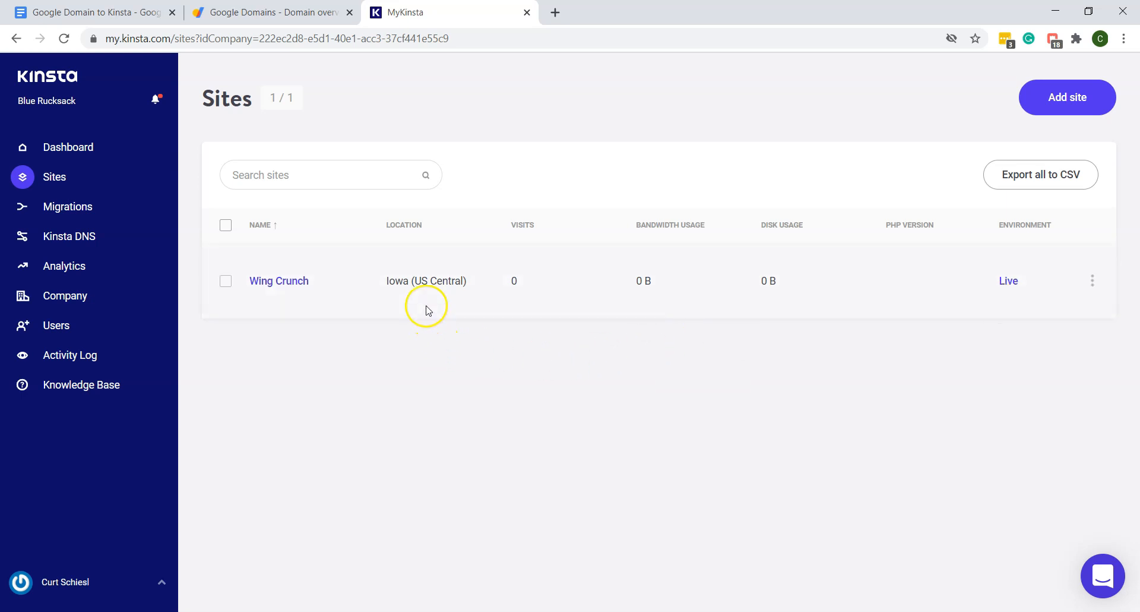
left_click(277, 283)
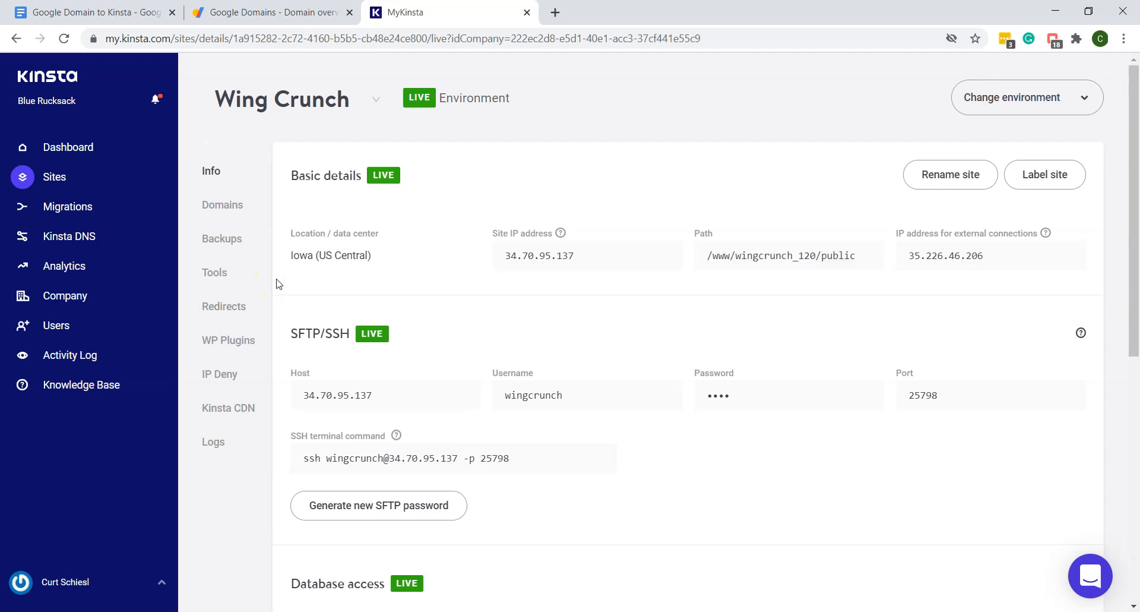
left_click(236, 208)
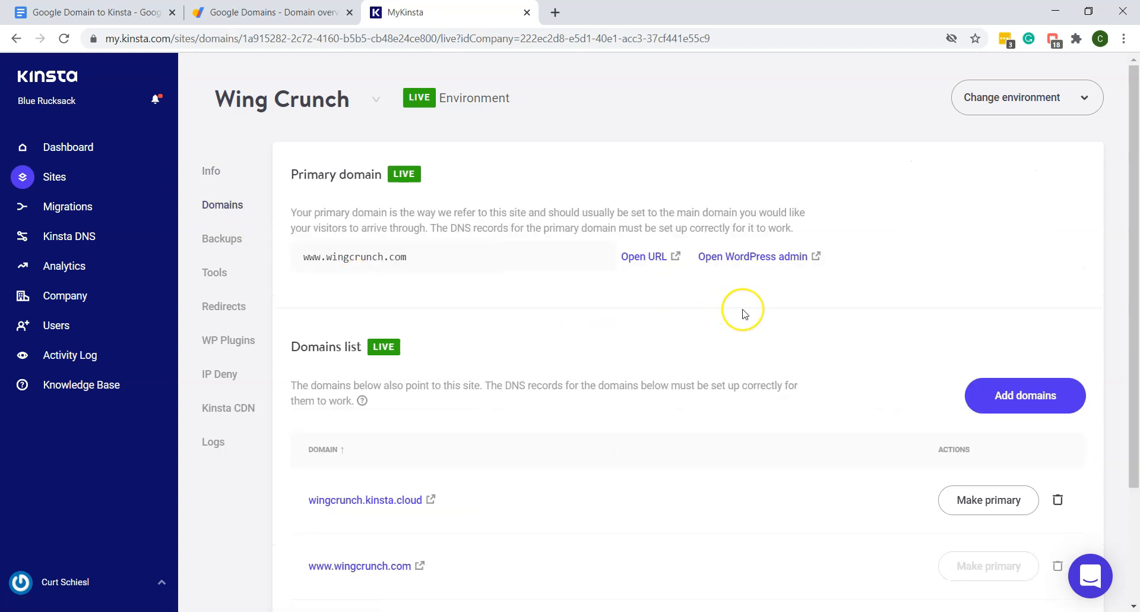
left_click(1043, 404)
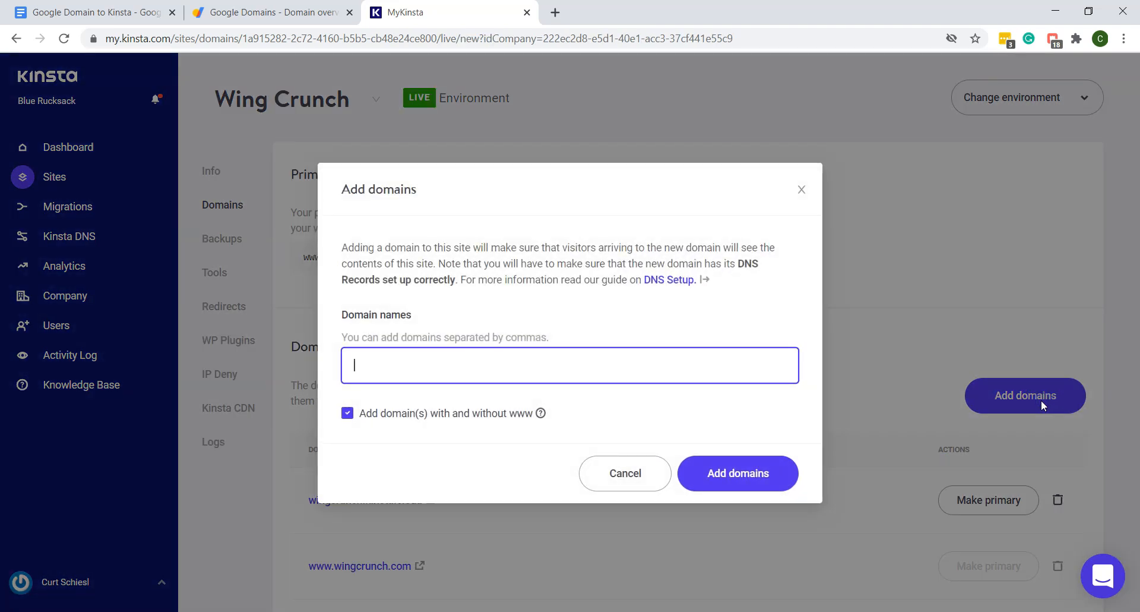
type("www.wingcrunch.com")
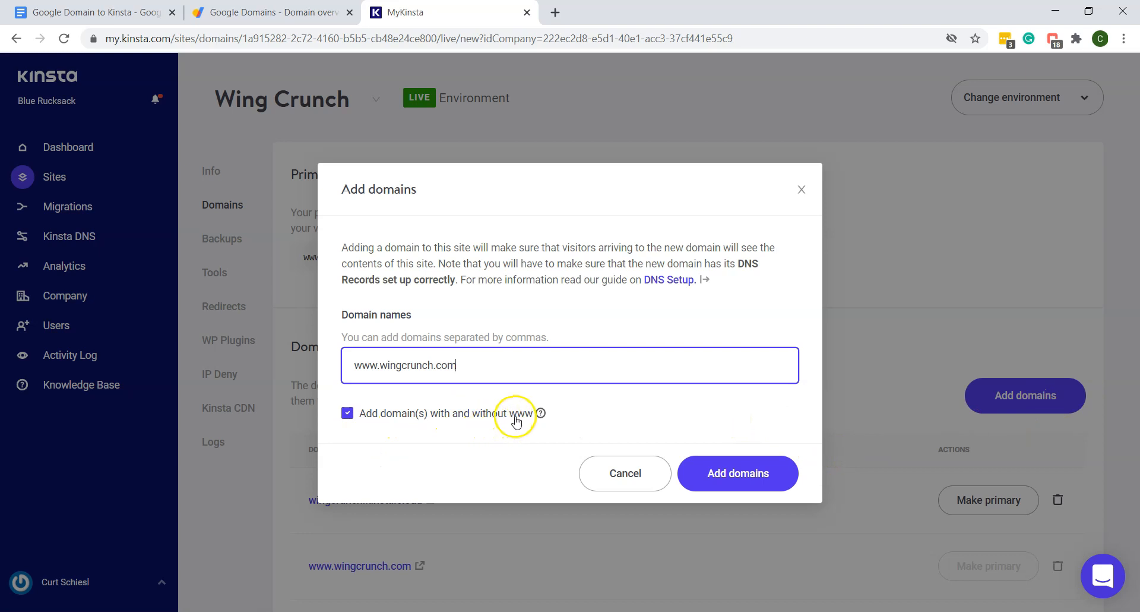
left_click(722, 486)
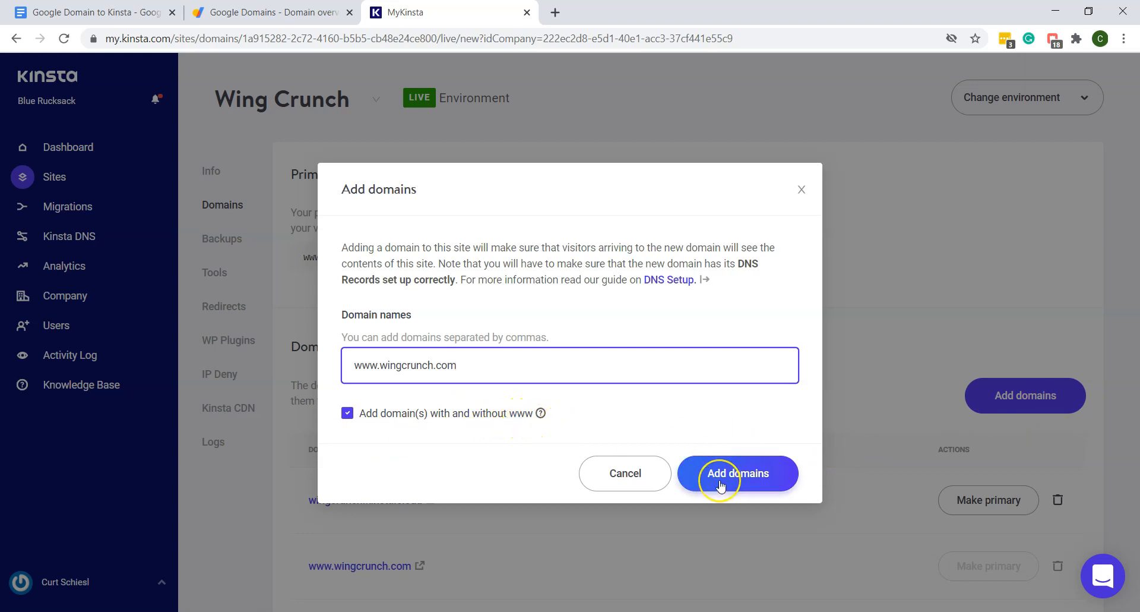
left_click(721, 485)
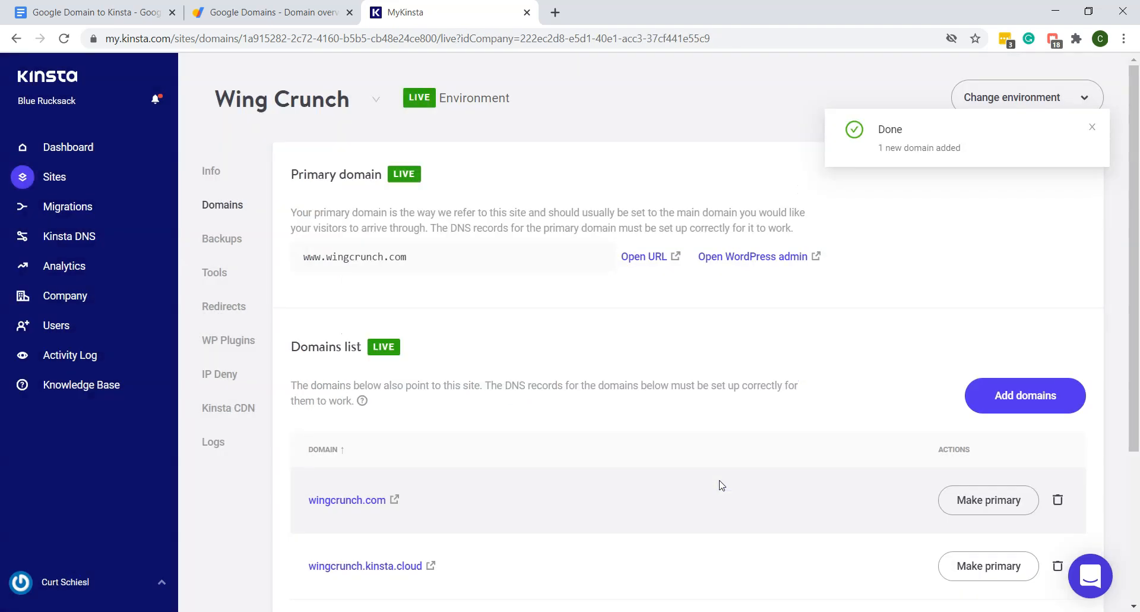
Step: Make wingcrunch.com the site's primary domain without running search and replace
scroll(722, 486, "down", 1)
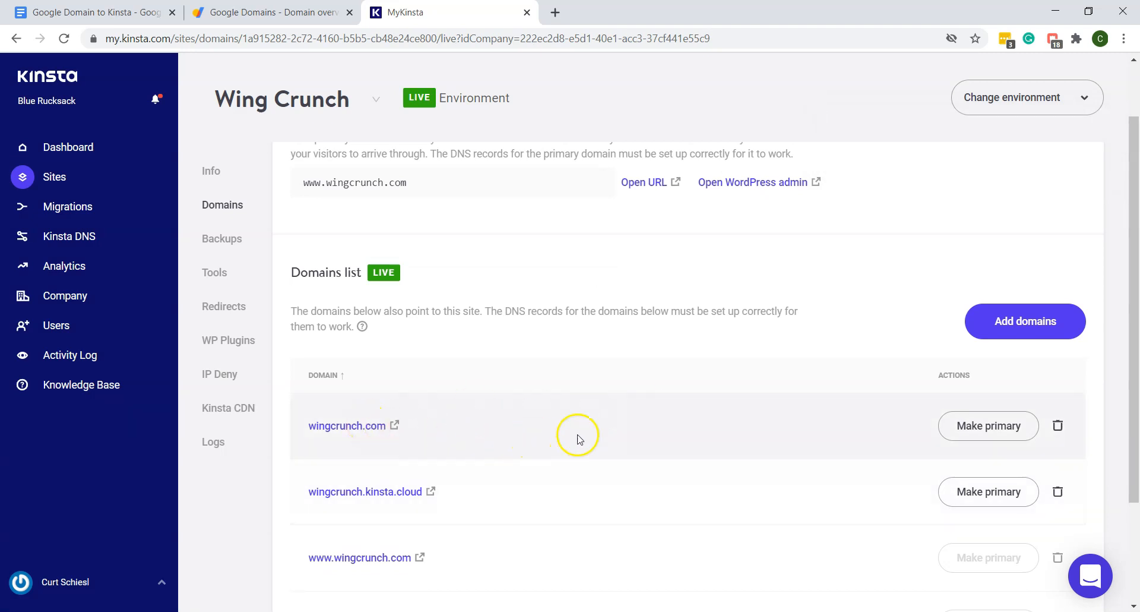
left_click(983, 428)
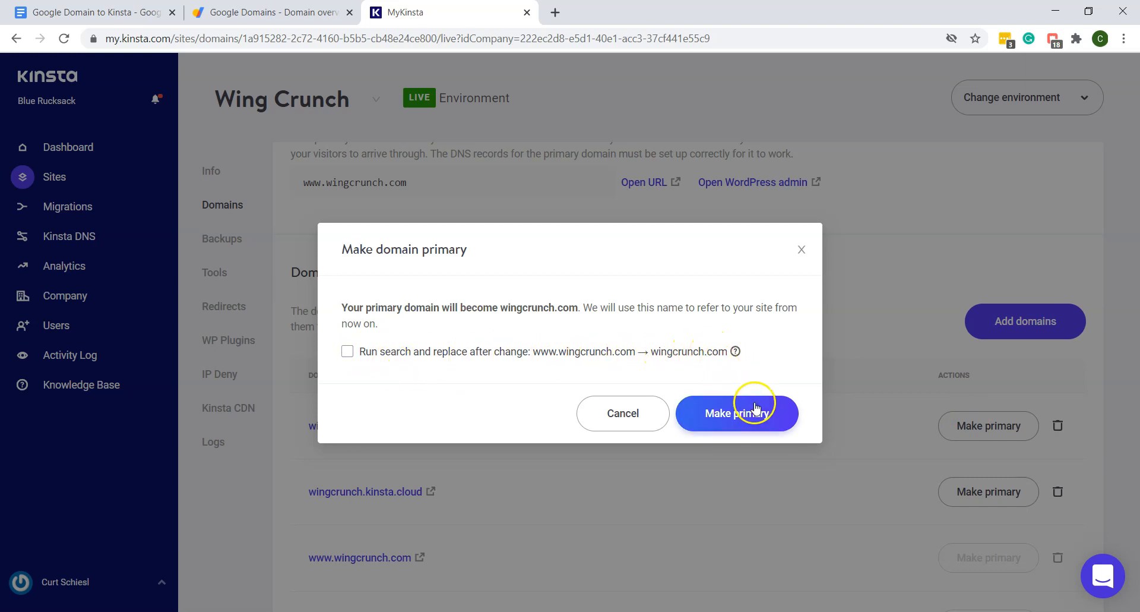
left_click(731, 417)
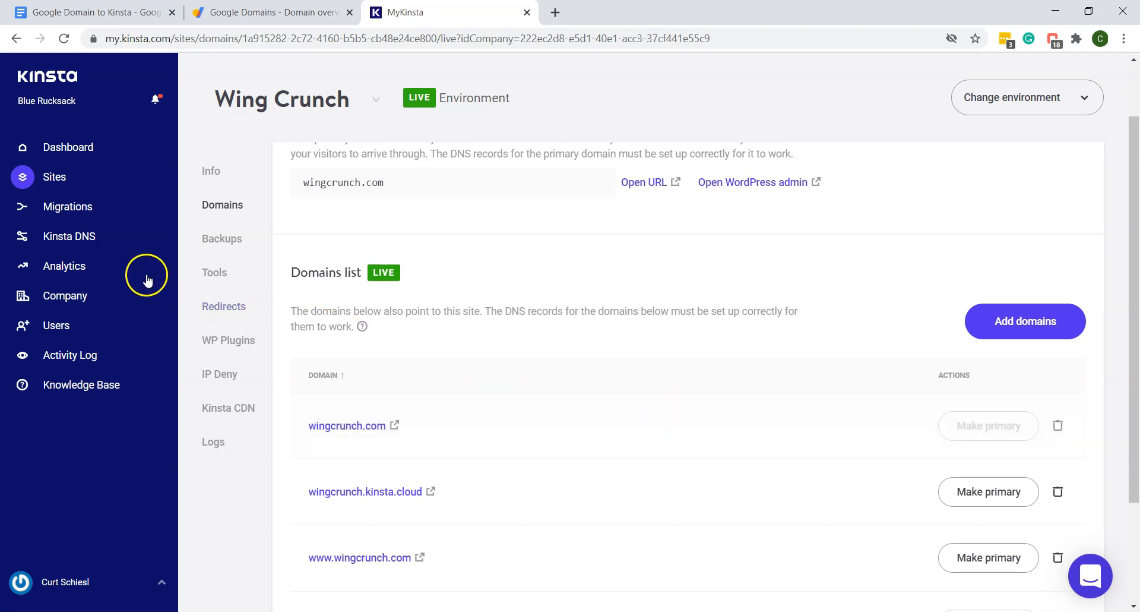
left_click(75, 243)
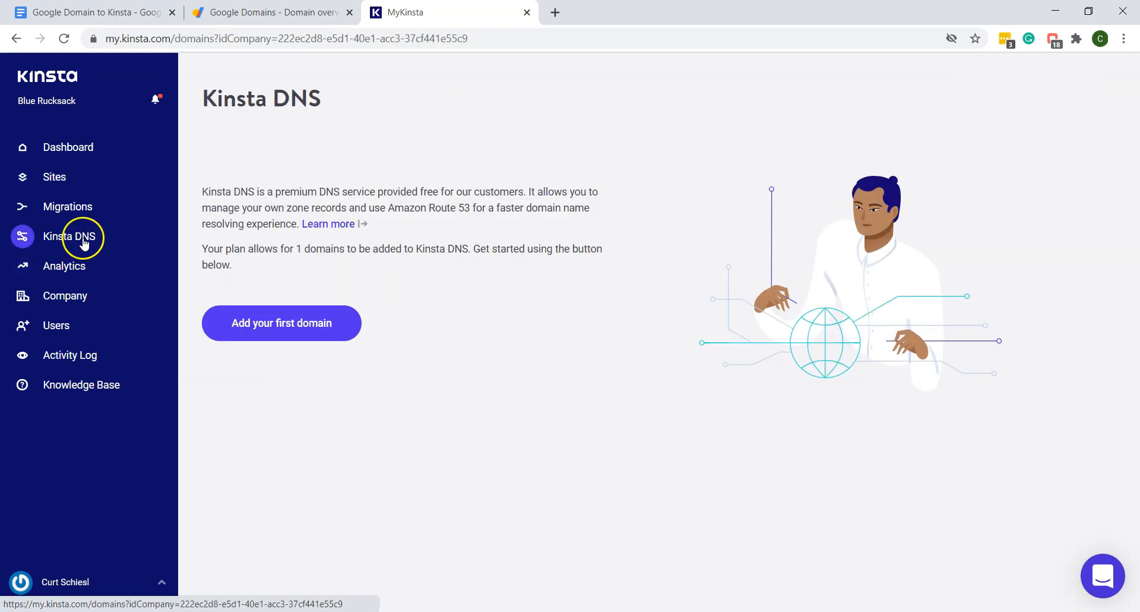
left_click(309, 331)
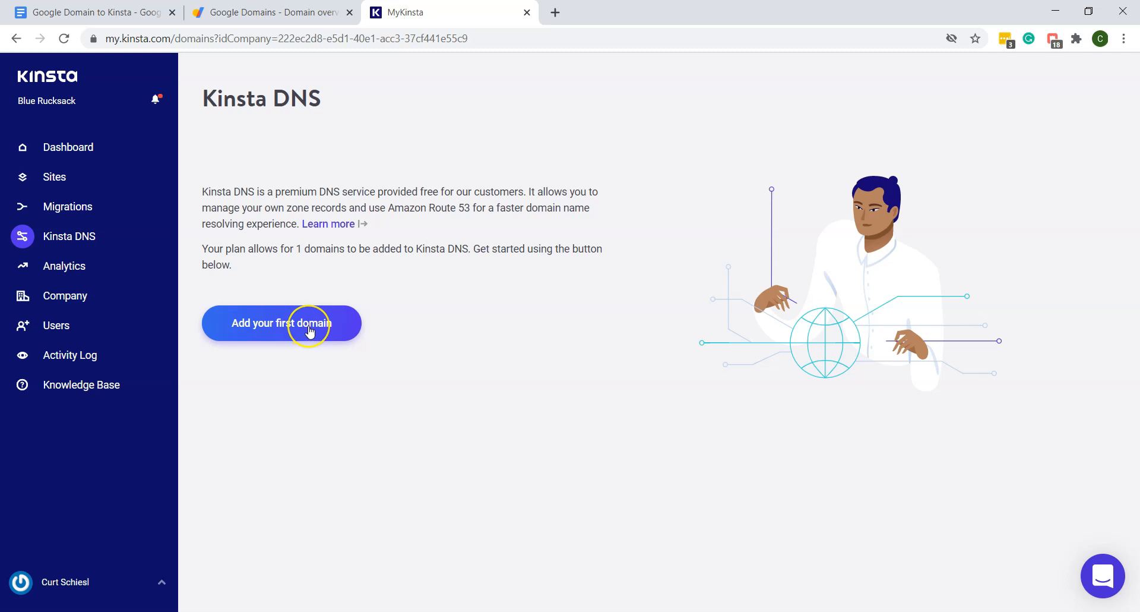
left_click(308, 331)
left_click(408, 334)
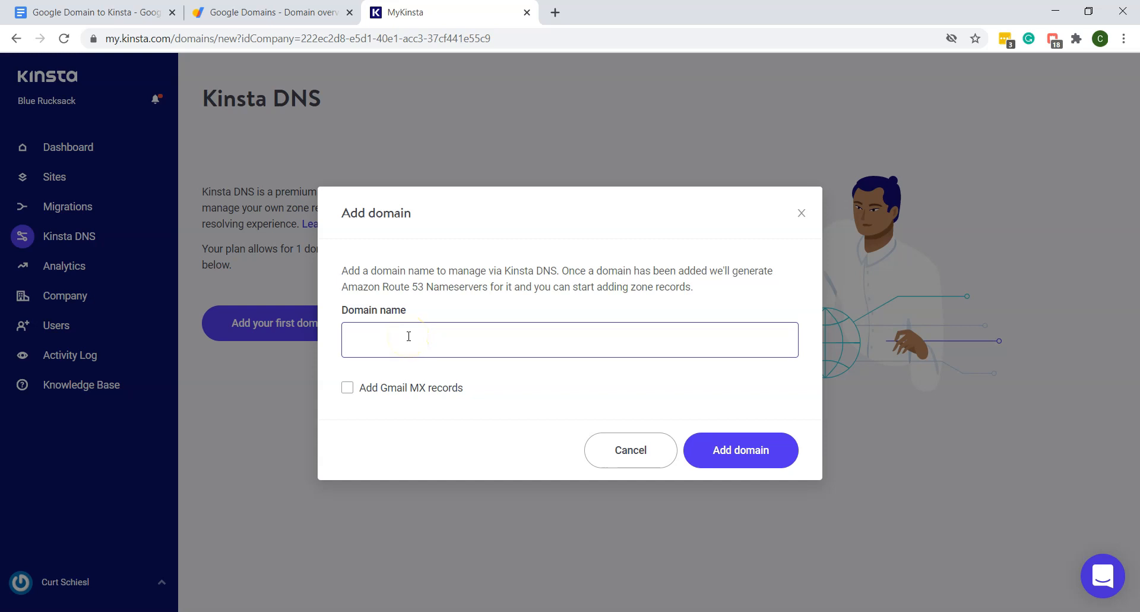
left_click(409, 337)
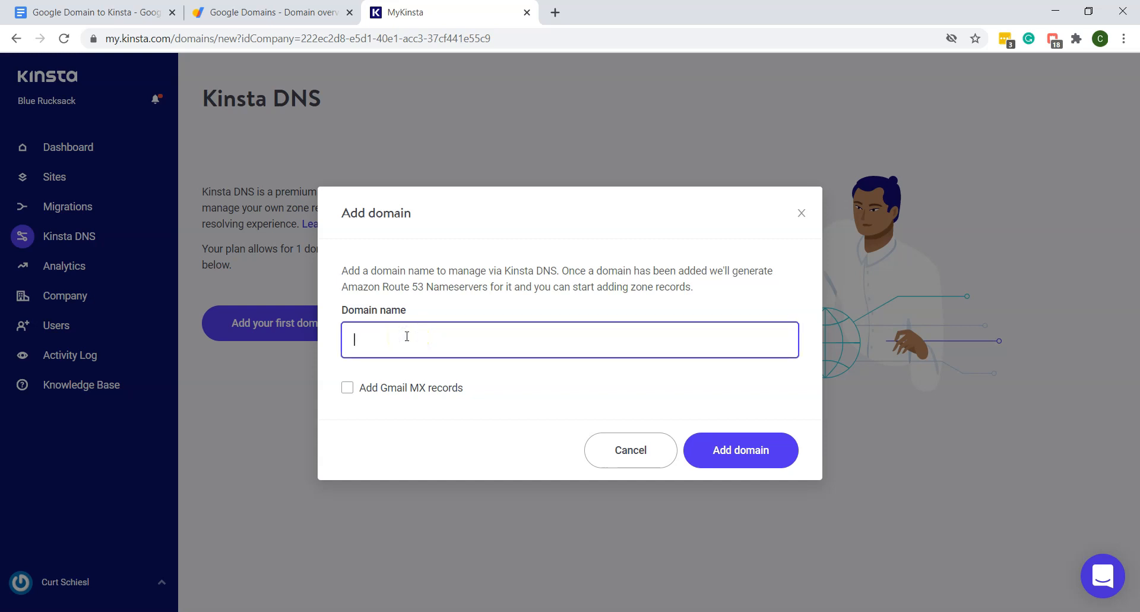
type("www.wingcrunch.com")
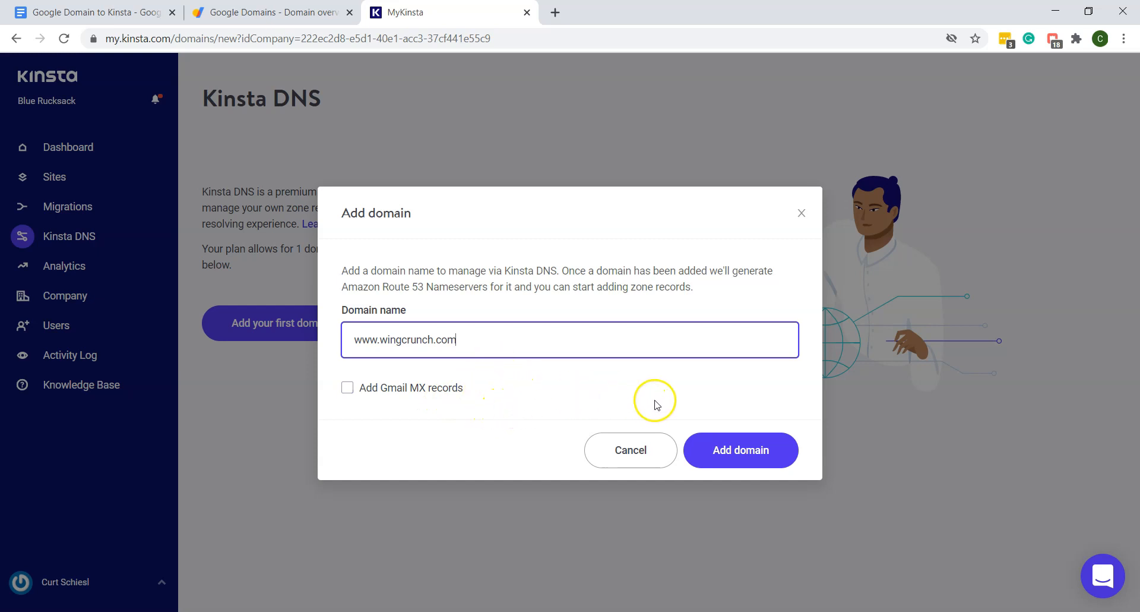
left_click(773, 456)
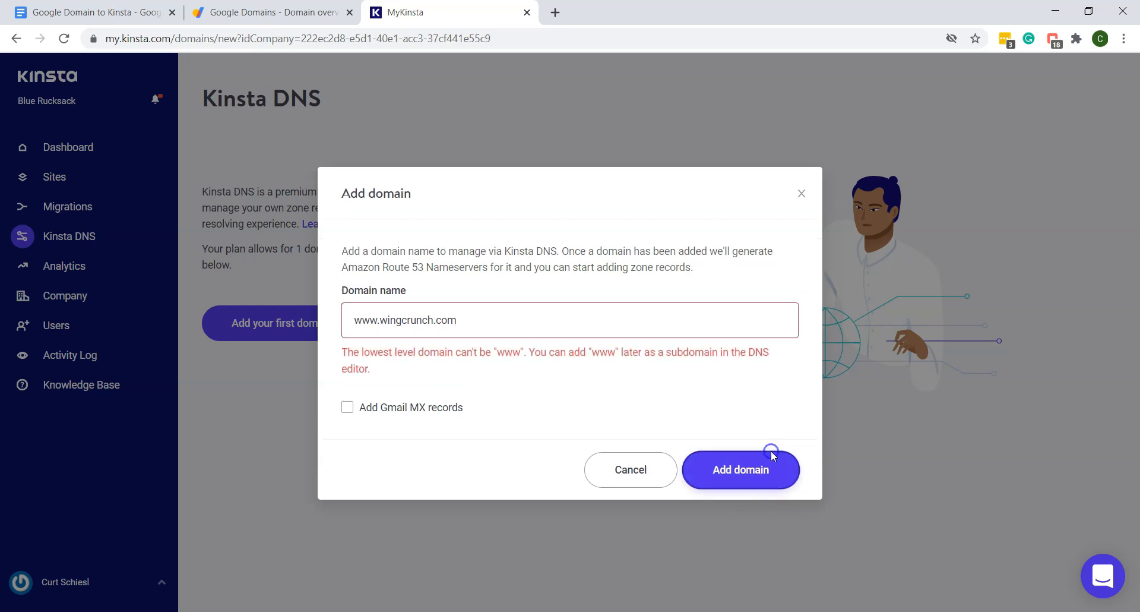
Step: Correct the domain name to wingcrunch.com and add it to Kinsta DNS
left_click(380, 321)
key("BackSpace")
key("BackSpace")
key("BackSpace")
key("BackSpace")
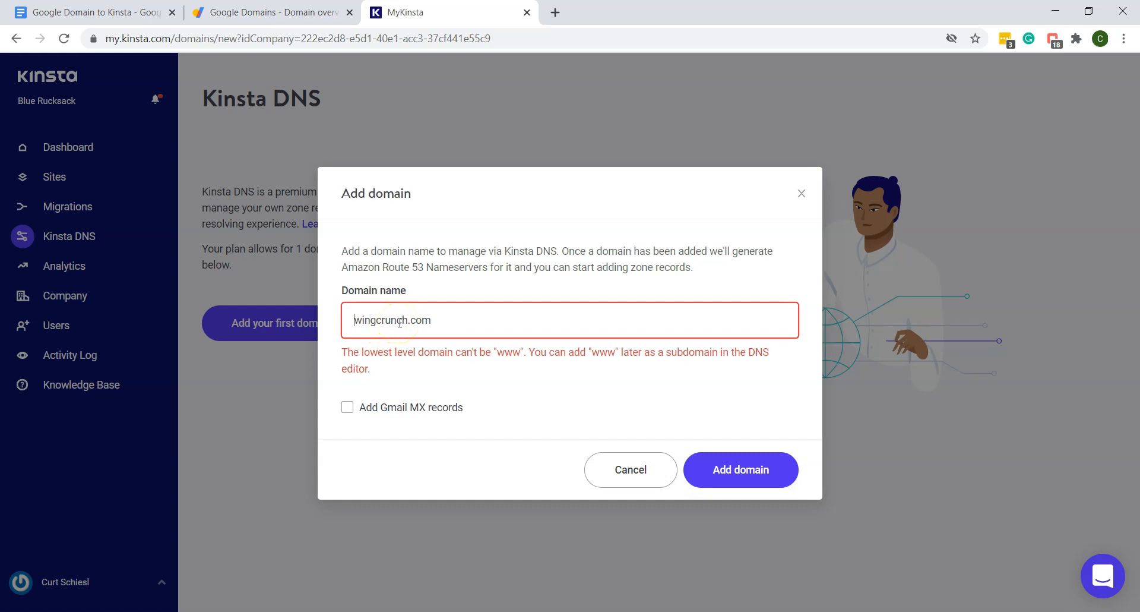
left_click(621, 356)
left_click(763, 469)
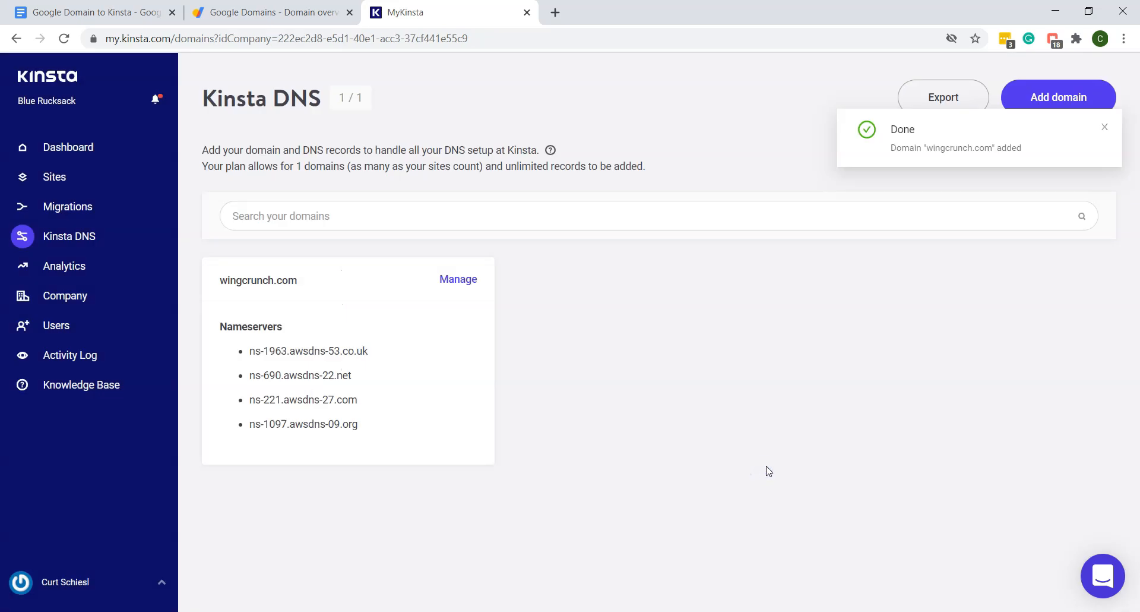
left_click(775, 465)
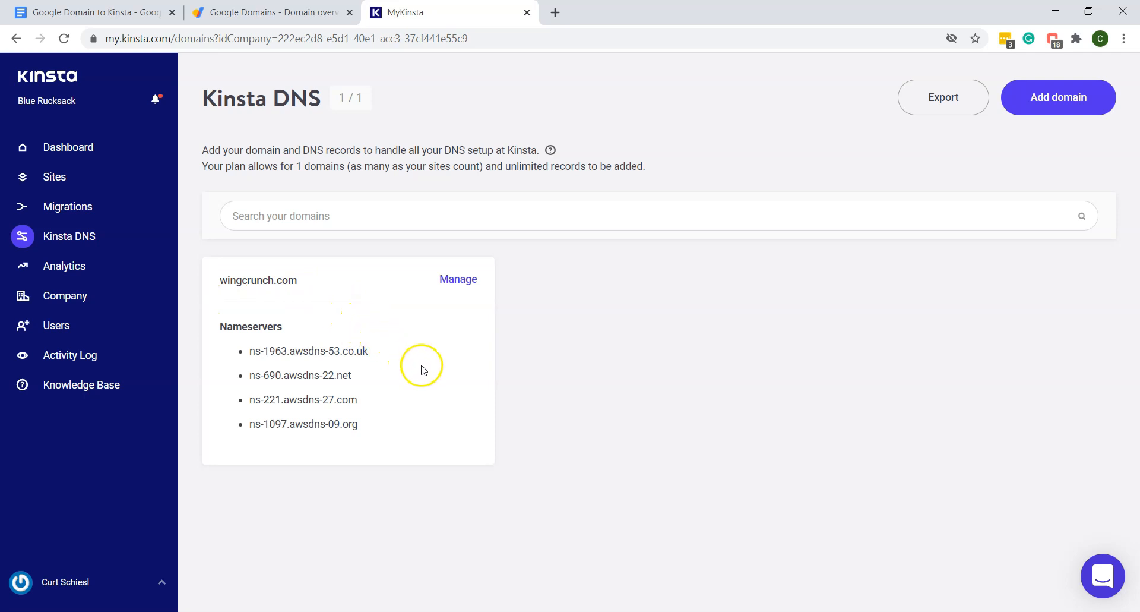
Step: Switch to Google Domains and set wingcrunch.com's DNS to use custom name servers, with four empty name server entries
left_click(308, 6)
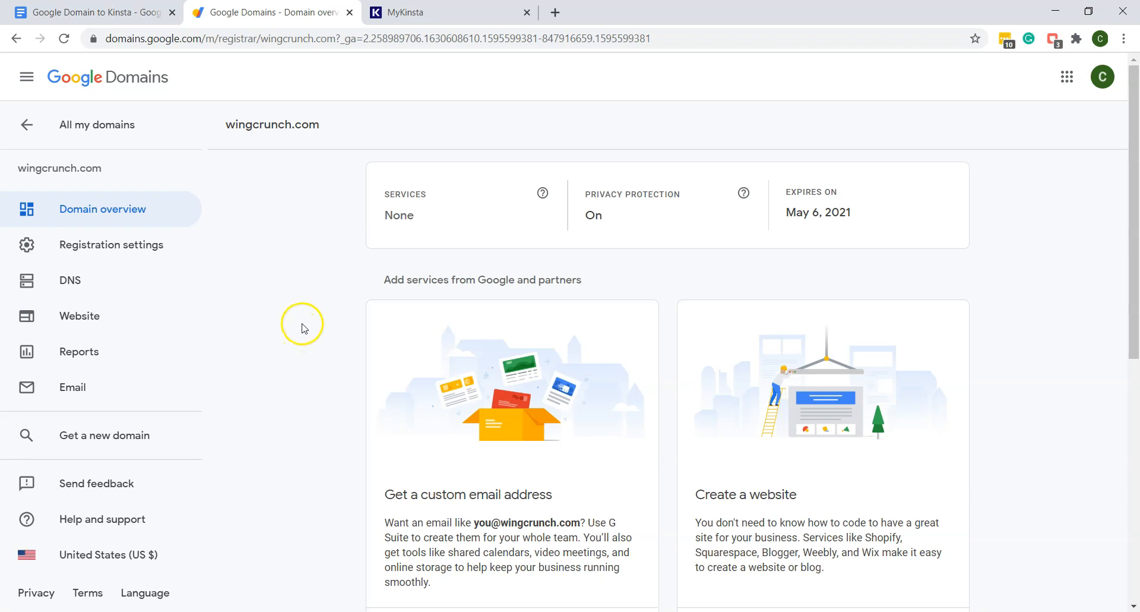
left_click(64, 282)
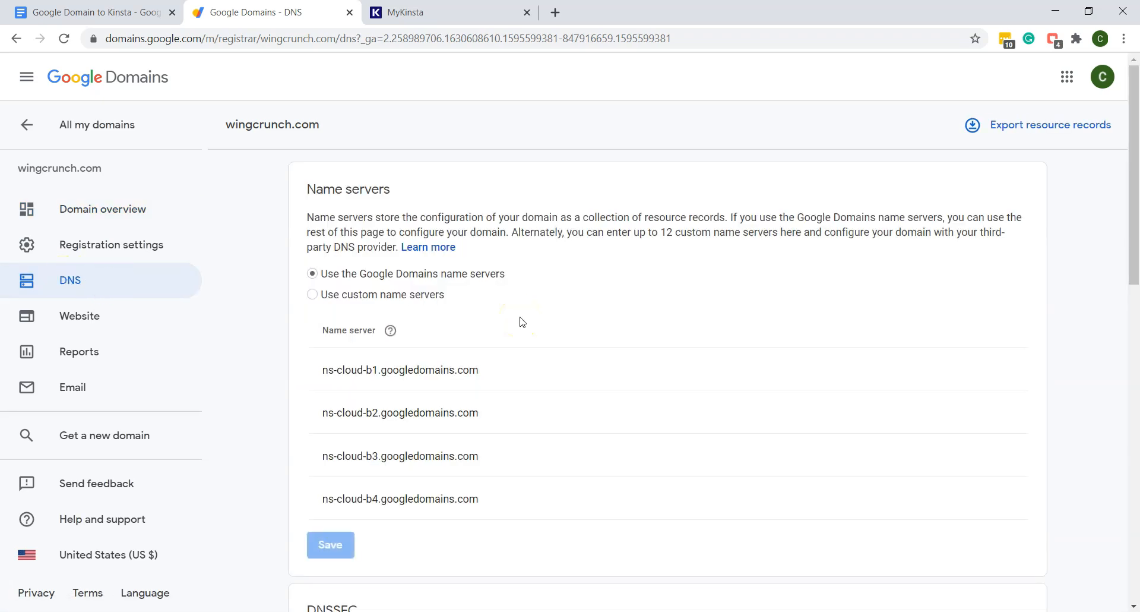
left_click(313, 295)
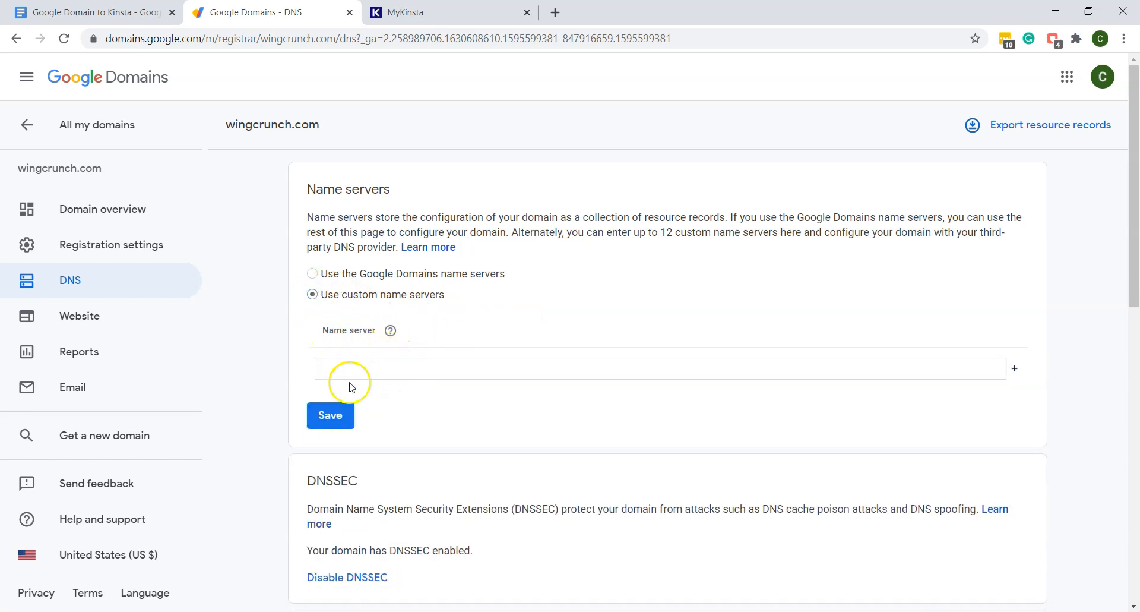
left_click(1016, 373)
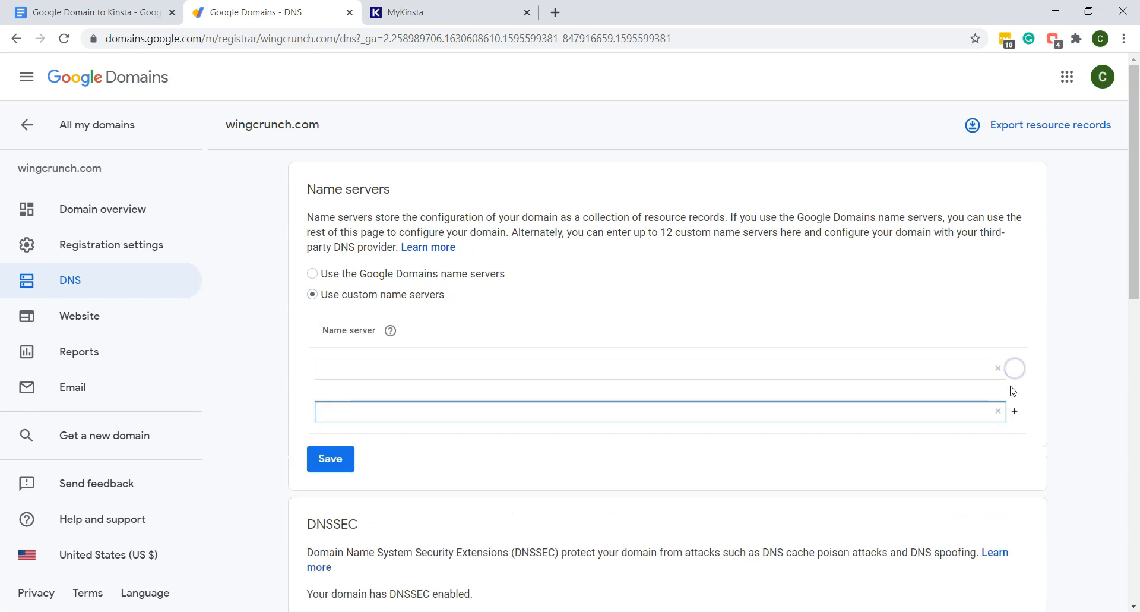
left_click(1015, 411)
left_click(1015, 455)
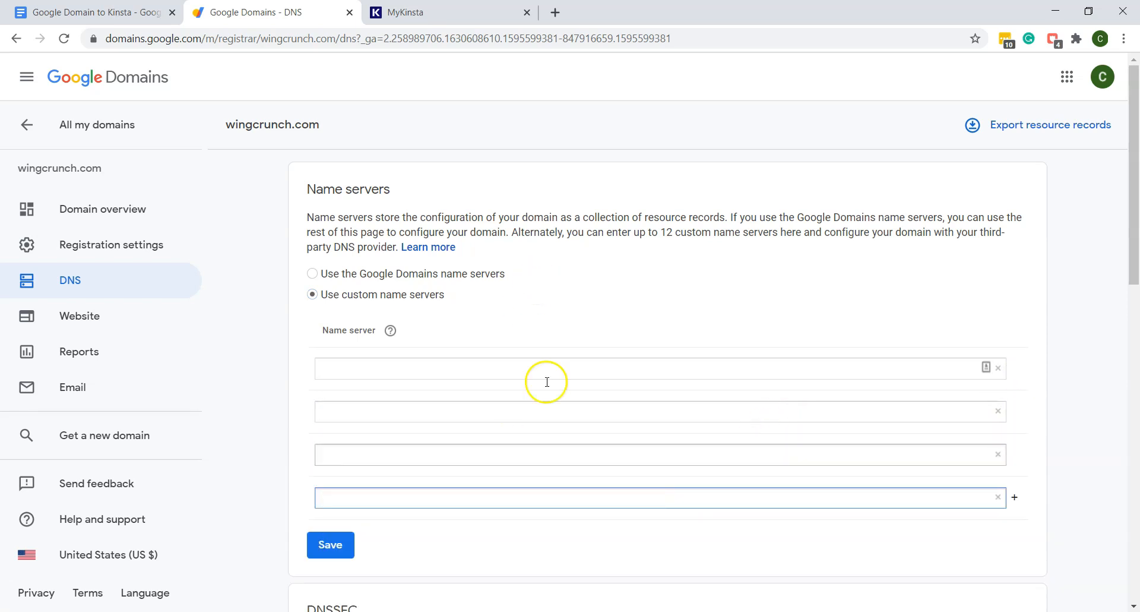
Step: Copy the nameserver ns-1963.awsdns-53.co.uk from Kinsta DNS into the first custom name server entry in Google Domains
left_click(457, 13)
double_click(315, 350)
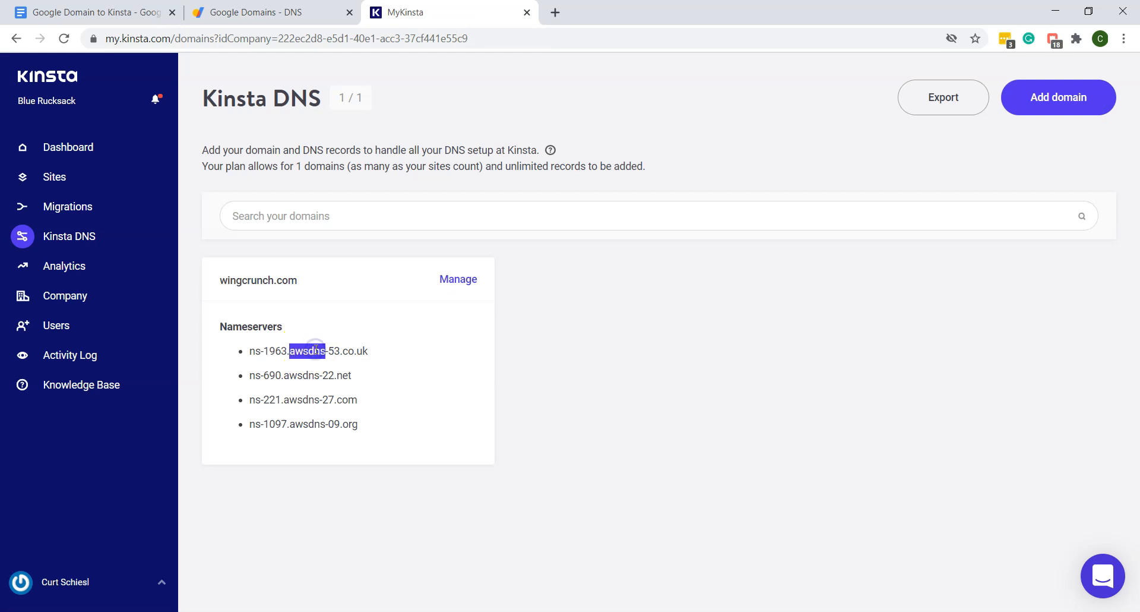
triple_click(316, 350)
right_click(315, 350)
left_click(337, 361)
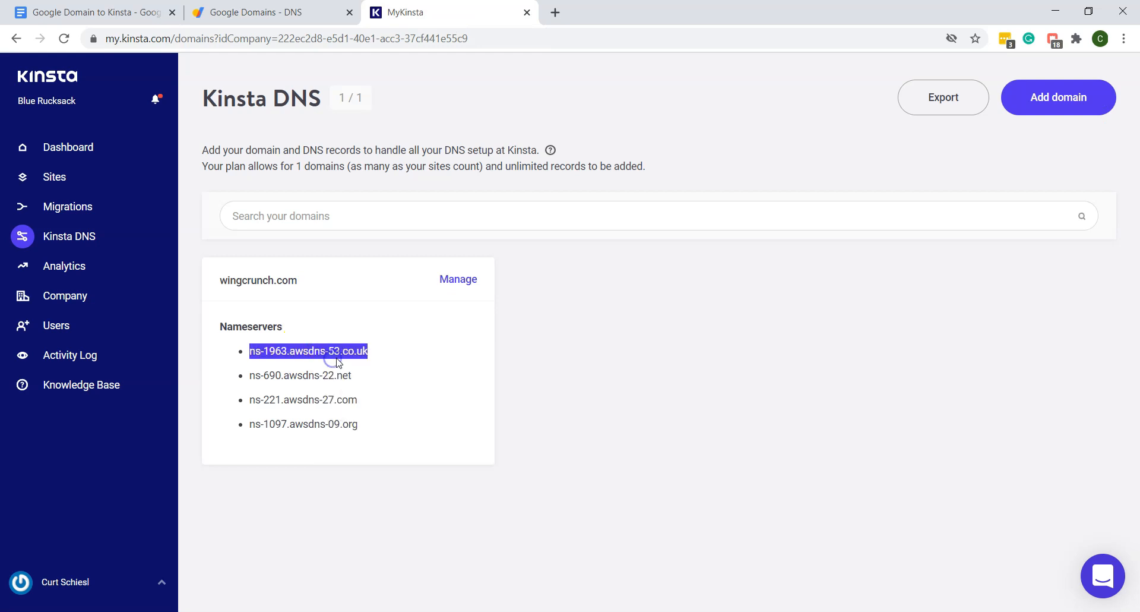
key("ctrl+shift+Tab")
left_click(383, 369)
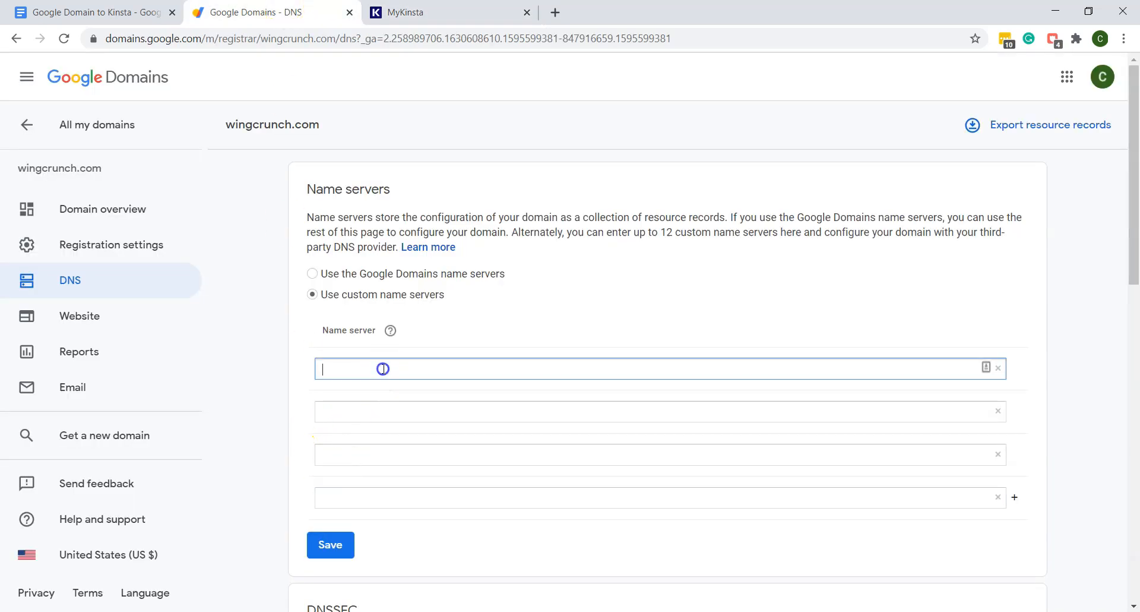
right_click(383, 369)
left_click(419, 158)
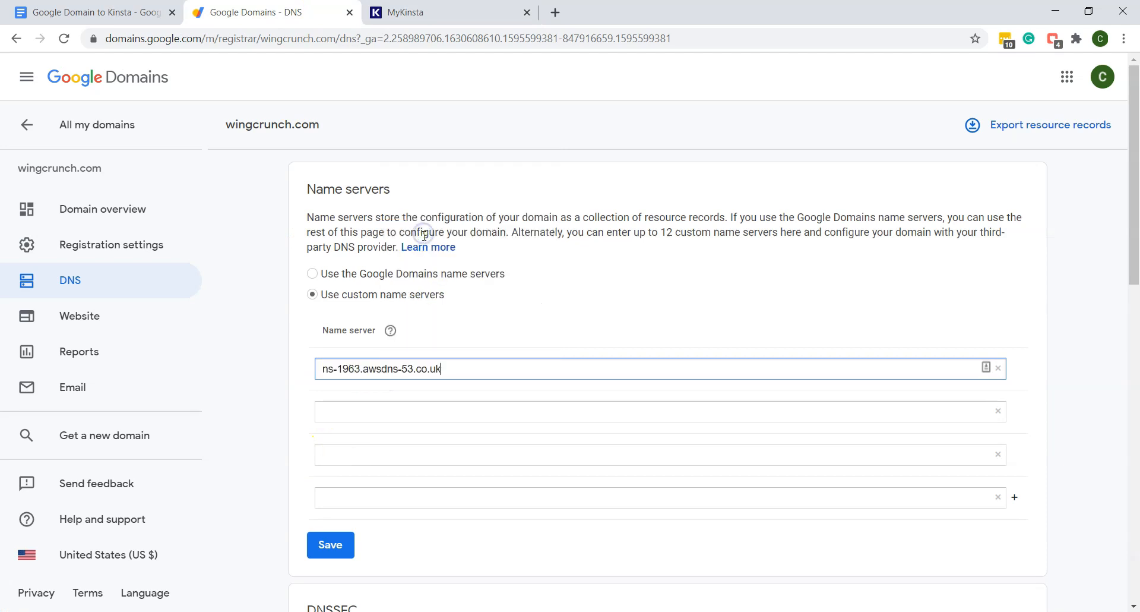
Step: Copy the nameserver ns-690.awsdns-22.net from Kinsta DNS into the second custom name server entry in Google Domains
left_click(479, 11)
double_click(299, 373)
triple_click(299, 373)
right_click(300, 373)
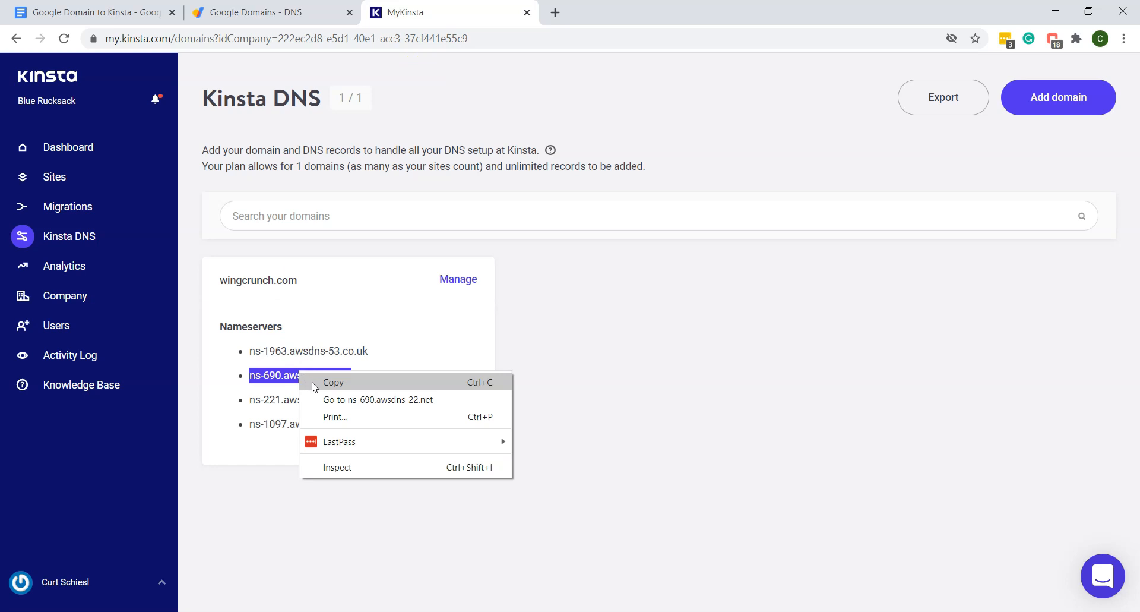
left_click(310, 384)
left_click(255, 12)
left_click(332, 417)
right_click(332, 416)
left_click(368, 214)
Step: Copy the nameserver ns-221.awsdns-27.com from Kinsta DNS into the third custom name server entry in Google Domains
left_click(416, 12)
triple_click(309, 399)
key("ctrl+c")
left_click(256, 11)
left_click(377, 441)
right_click(377, 440)
left_click(428, 323)
Step: Copy the nameserver ns-1097.awsdns-09.org from Kinsta DNS into the fourth custom name server entry in Google Domains
left_click(416, 12)
triple_click(333, 425)
right_click(332, 426)
left_click(366, 437)
left_click(256, 11)
left_click(344, 501)
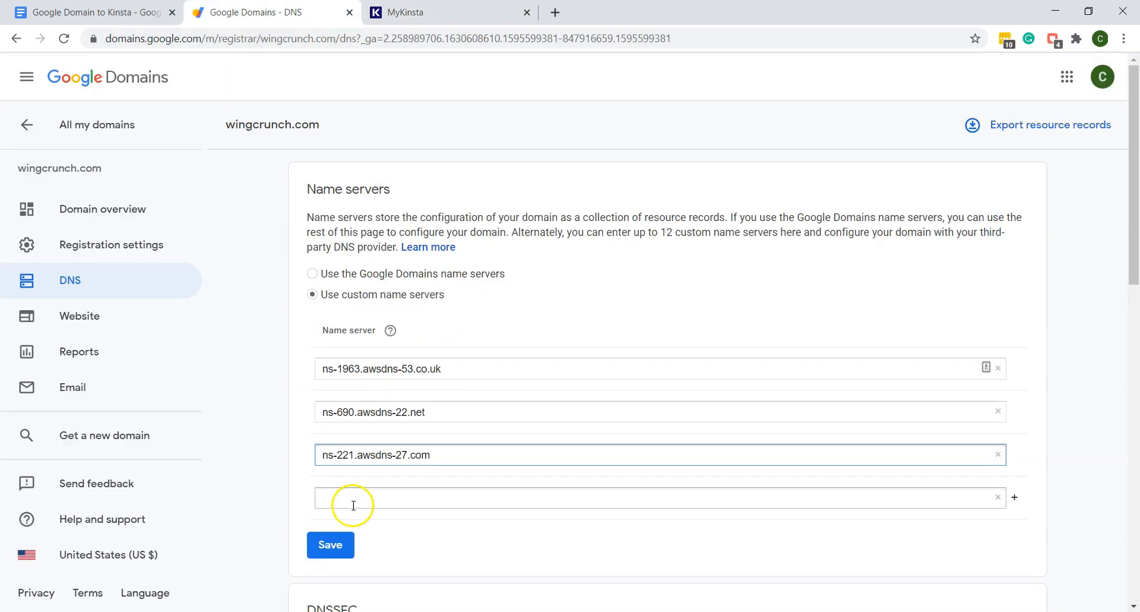
key("ctrl+v")
left_click(495, 370)
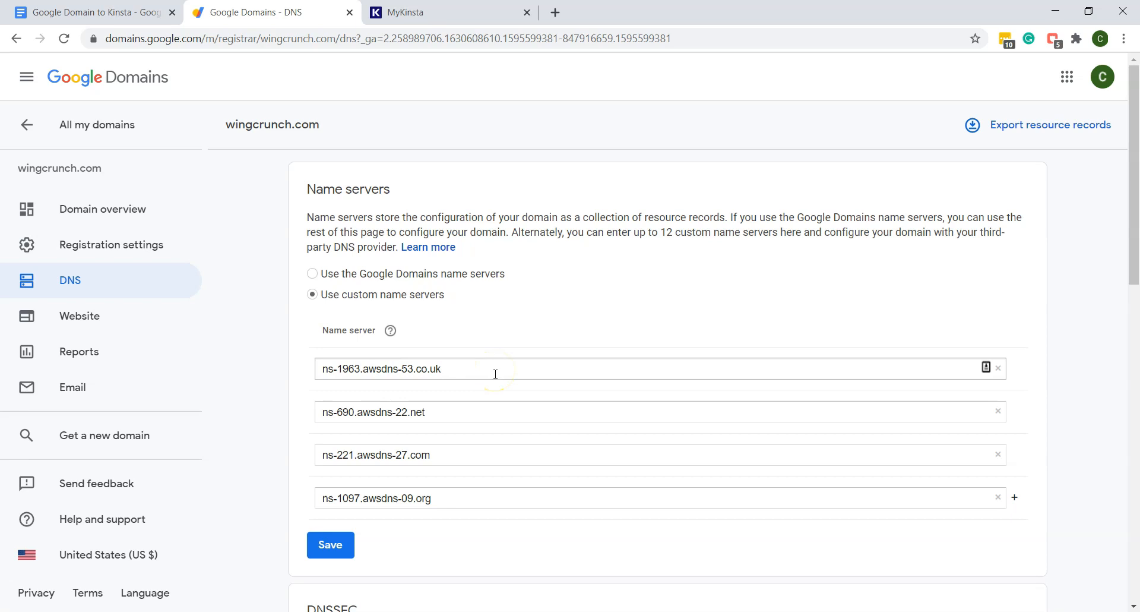
Step: Disable DNSSEC for wingcrunch.com and save the four custom name servers
scroll(495, 374, "down", 5)
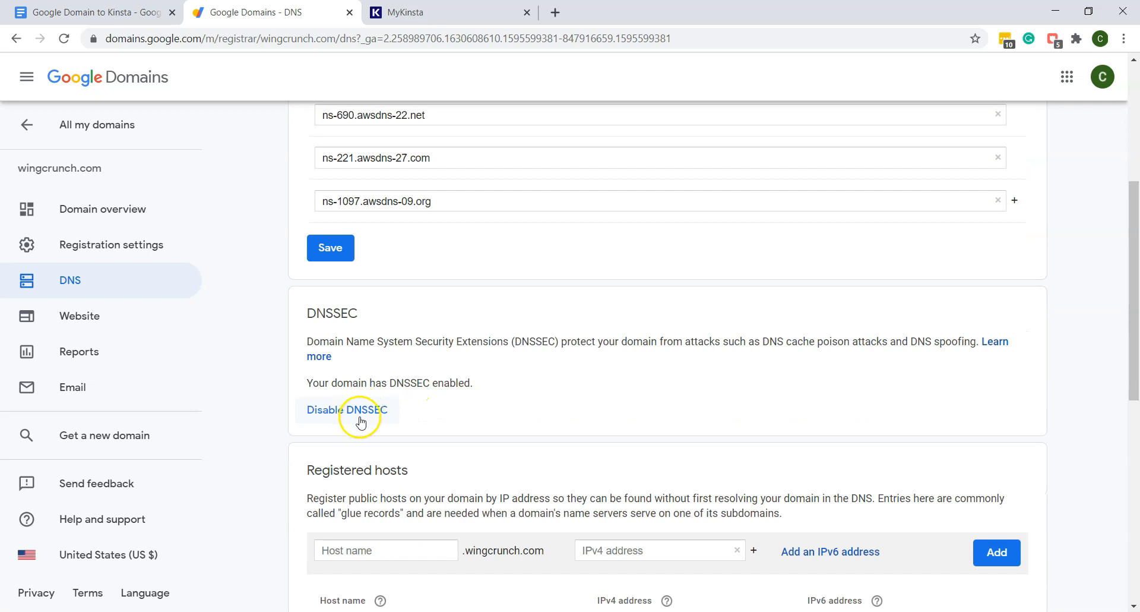
left_click(387, 414)
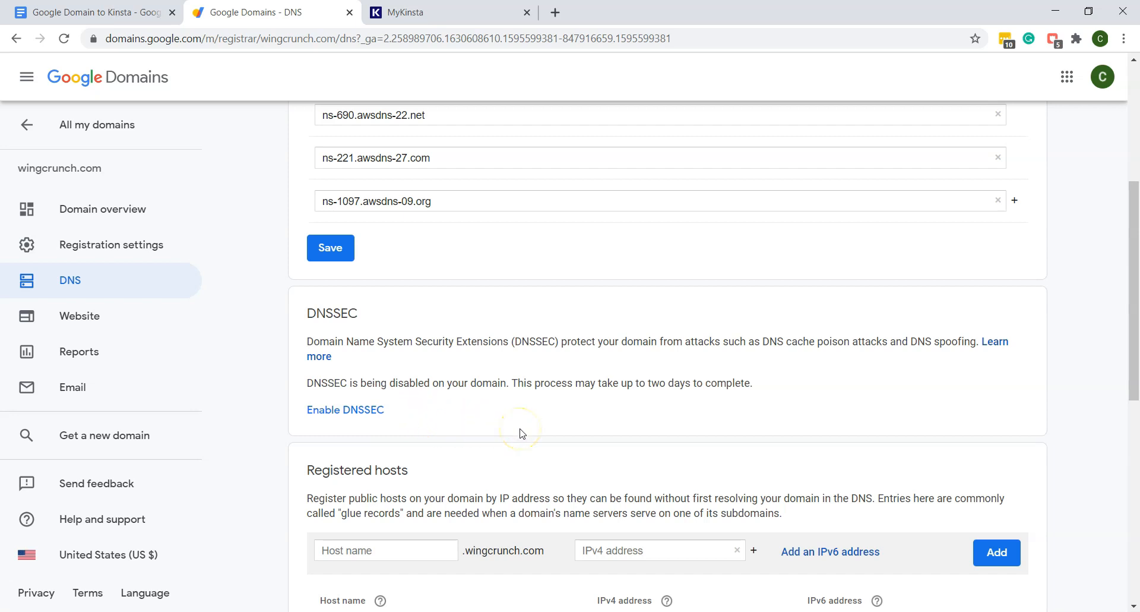
scroll(520, 433, "up", 5)
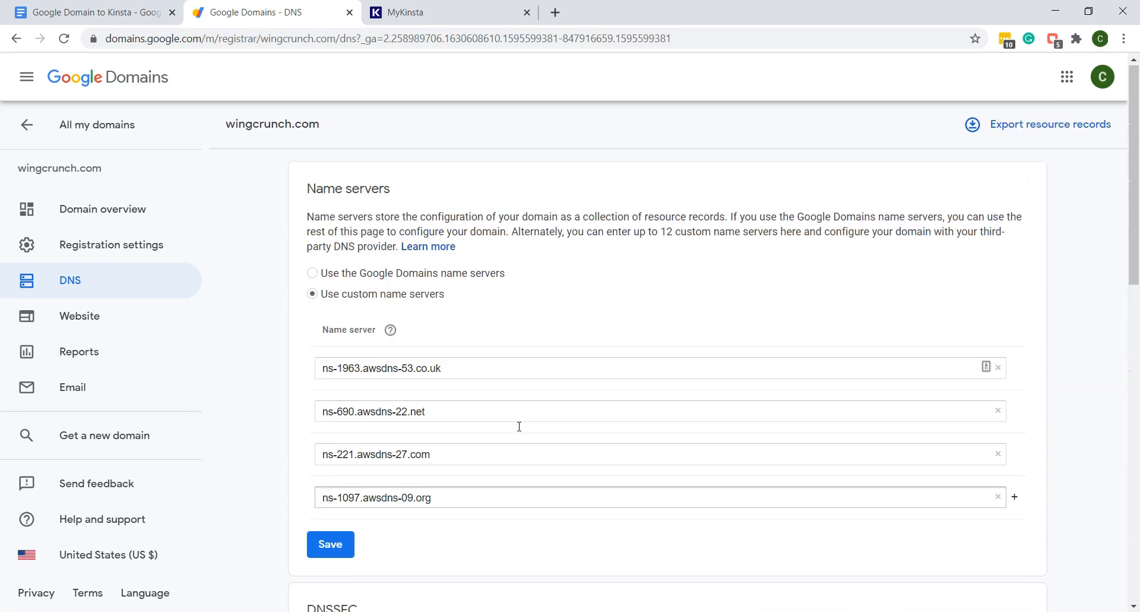
left_click(338, 553)
left_click(337, 553)
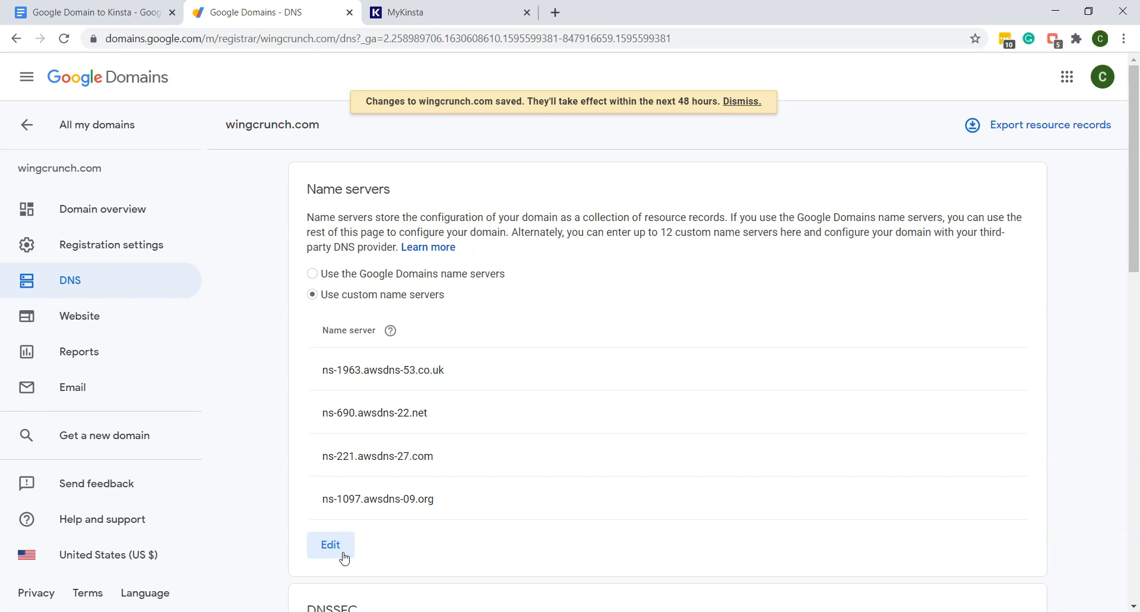
left_click(351, 553)
left_click(643, 312)
Step: Switch back to MyKinsta and open the DNS record management of wingcrunch.com
left_click(474, 9)
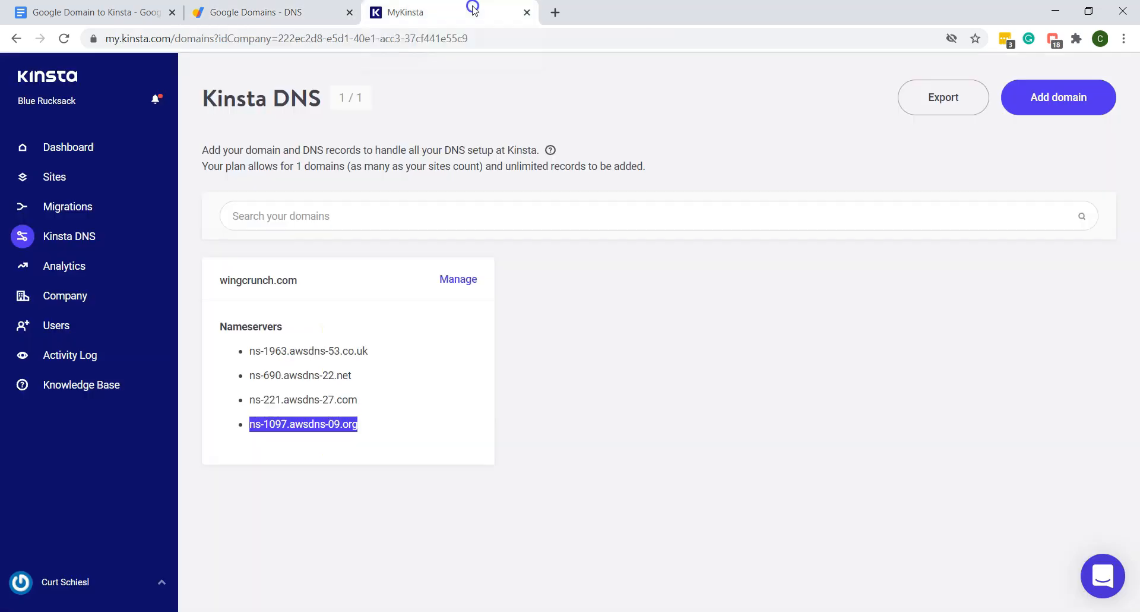
left_click(455, 283)
middle_click(455, 284)
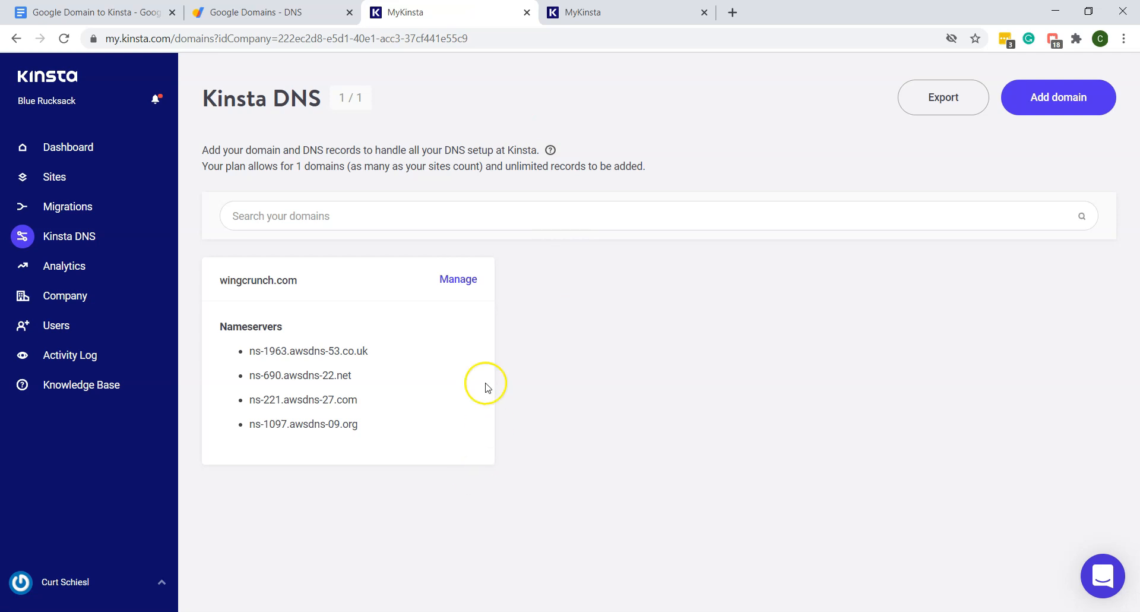
left_click(469, 281)
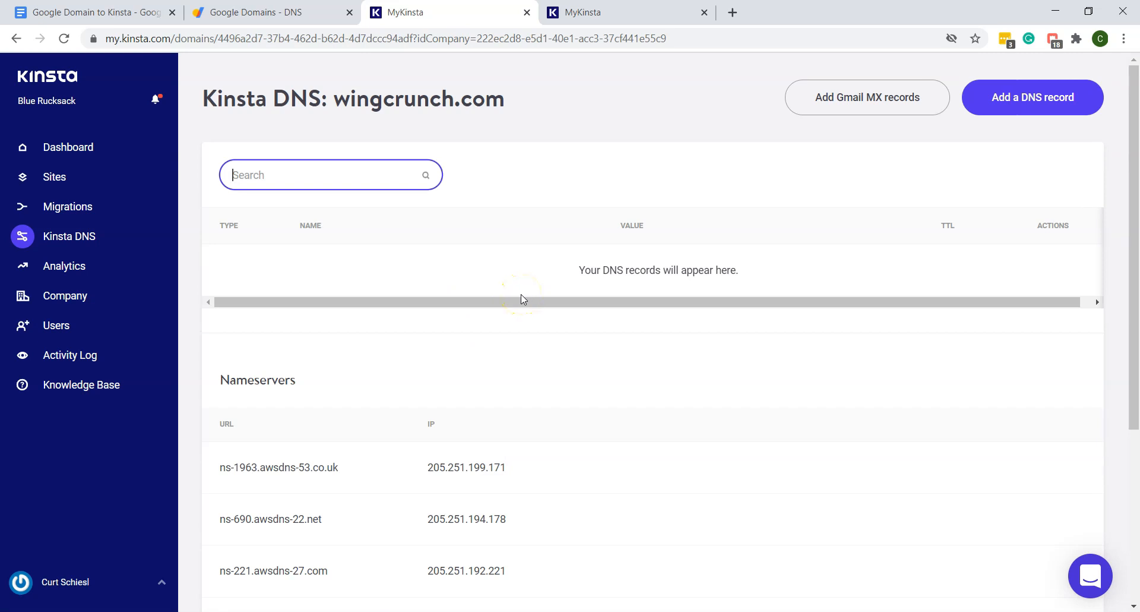
left_click(1046, 115)
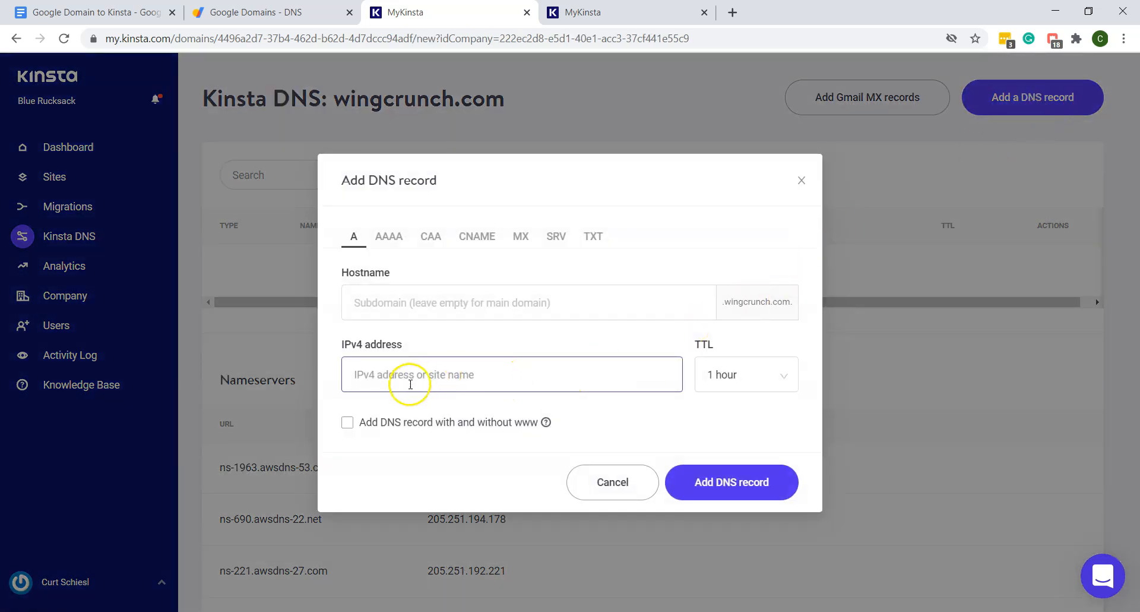
left_click(343, 371)
left_click(453, 372)
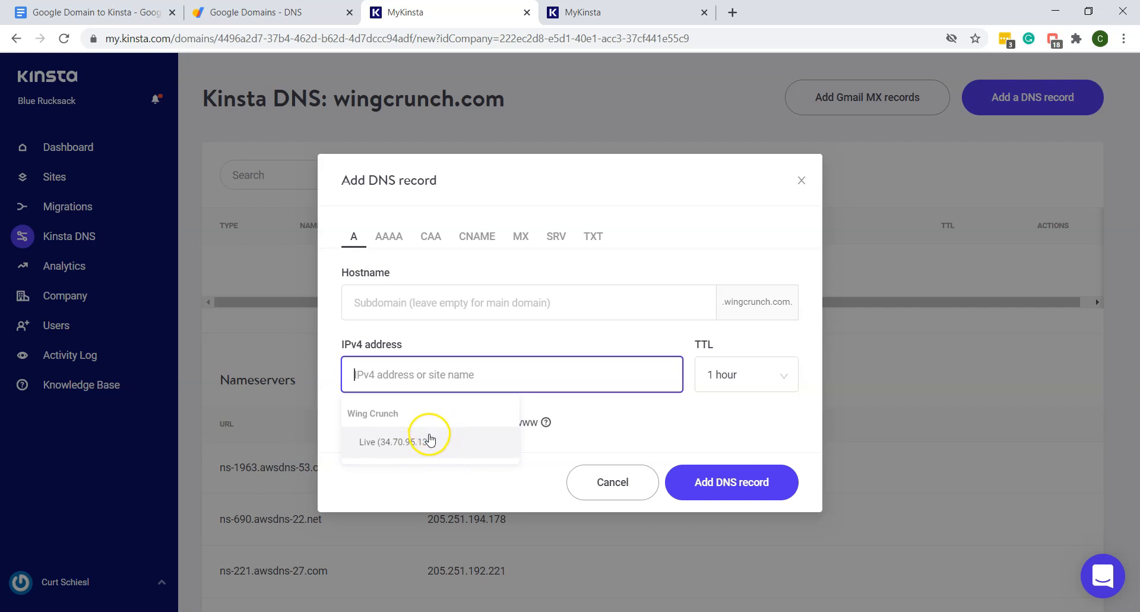
left_click(434, 441)
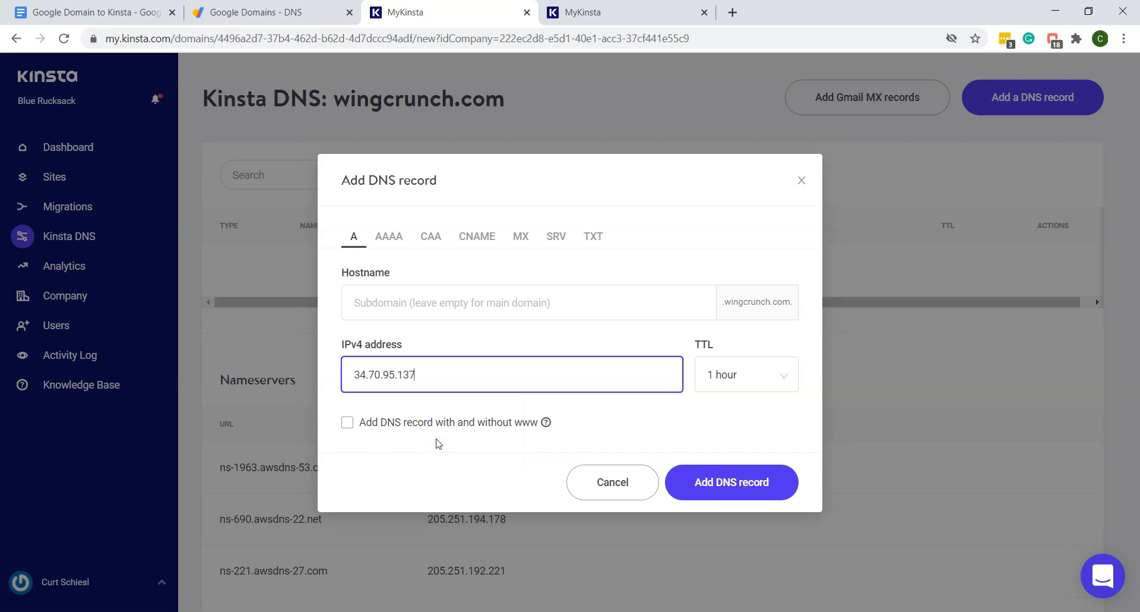
left_click(348, 422)
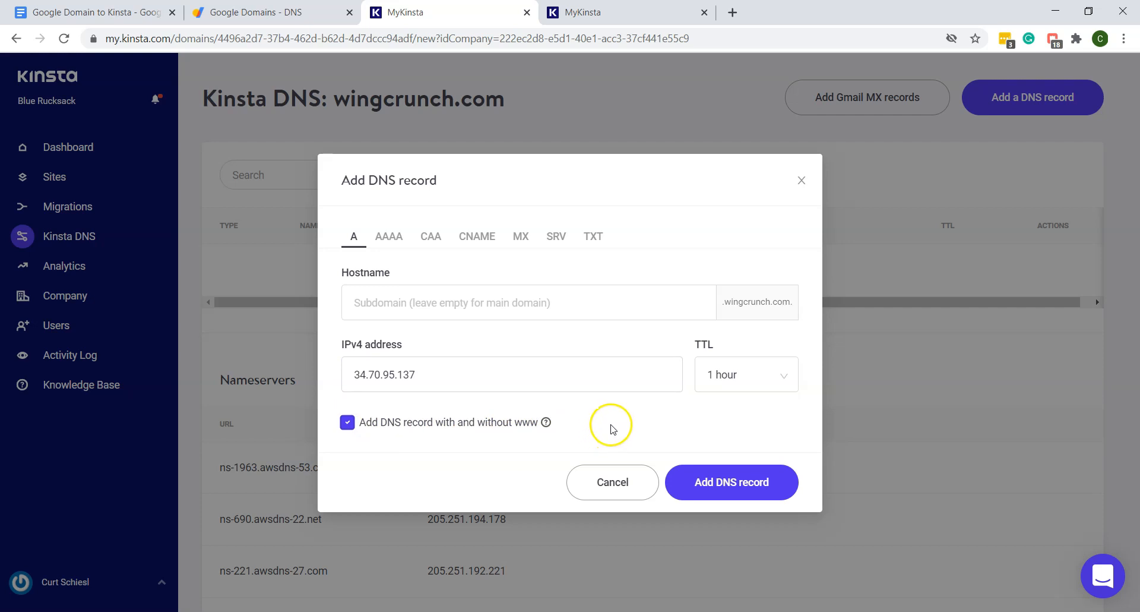
left_click(363, 310)
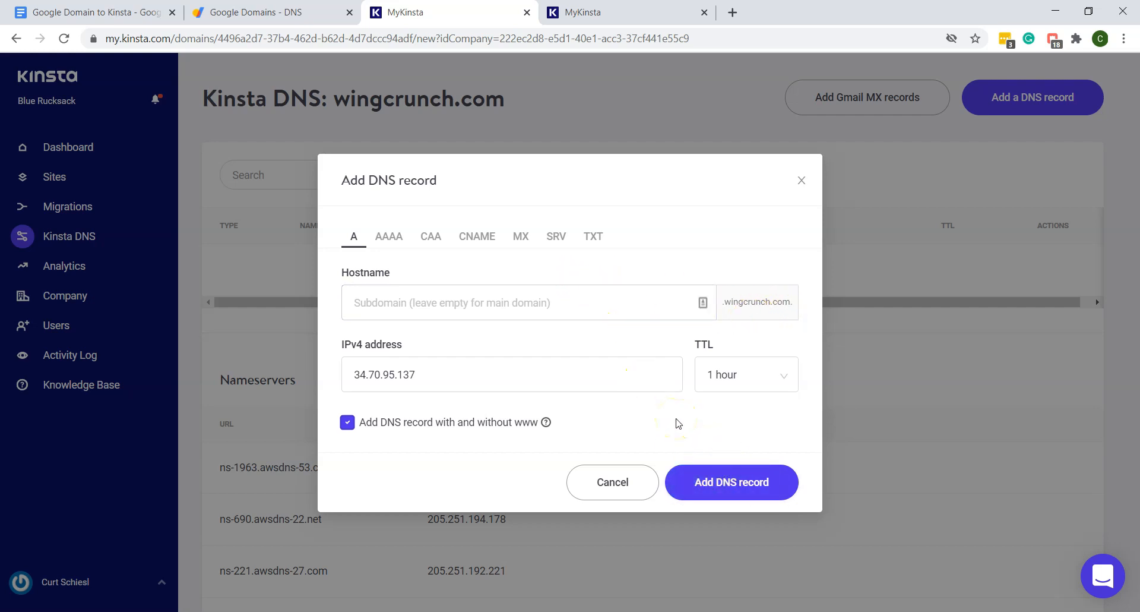
left_click(733, 493)
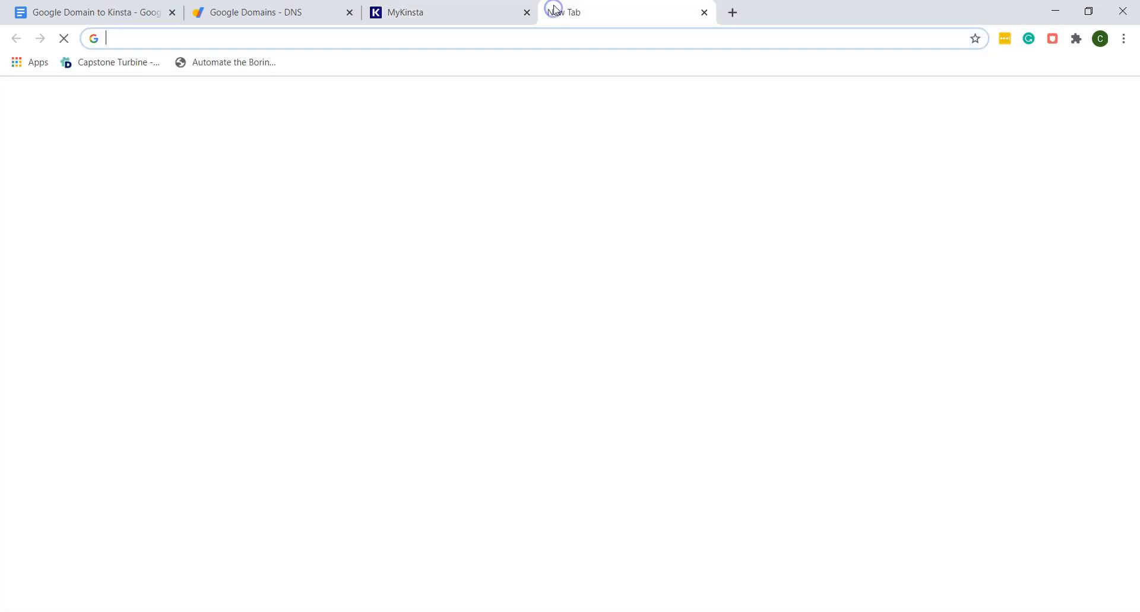
Step: Visit wingcrunch.com in a new browser tab and look over the home page to check that the domain loads the site
left_click(513, 36)
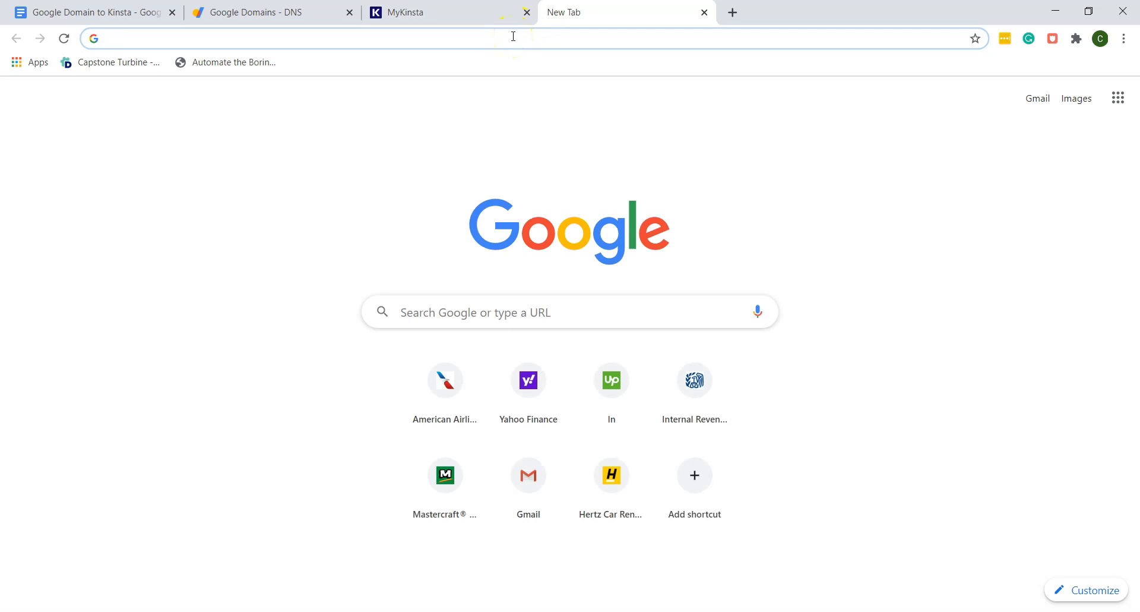
type("wingcrunch.com")
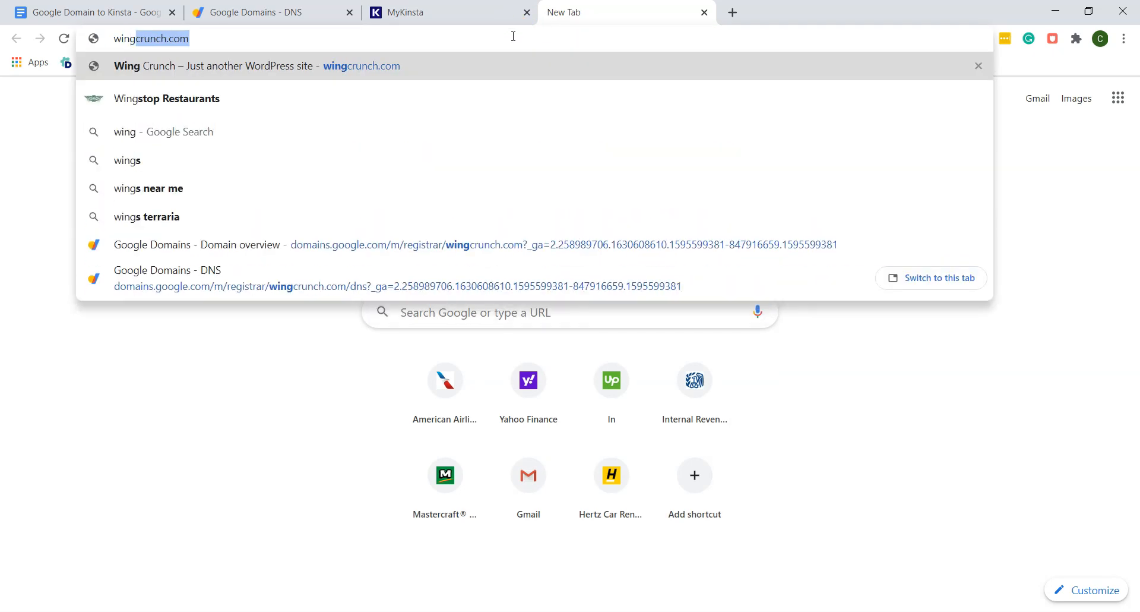
key("Return")
left_click(242, 186)
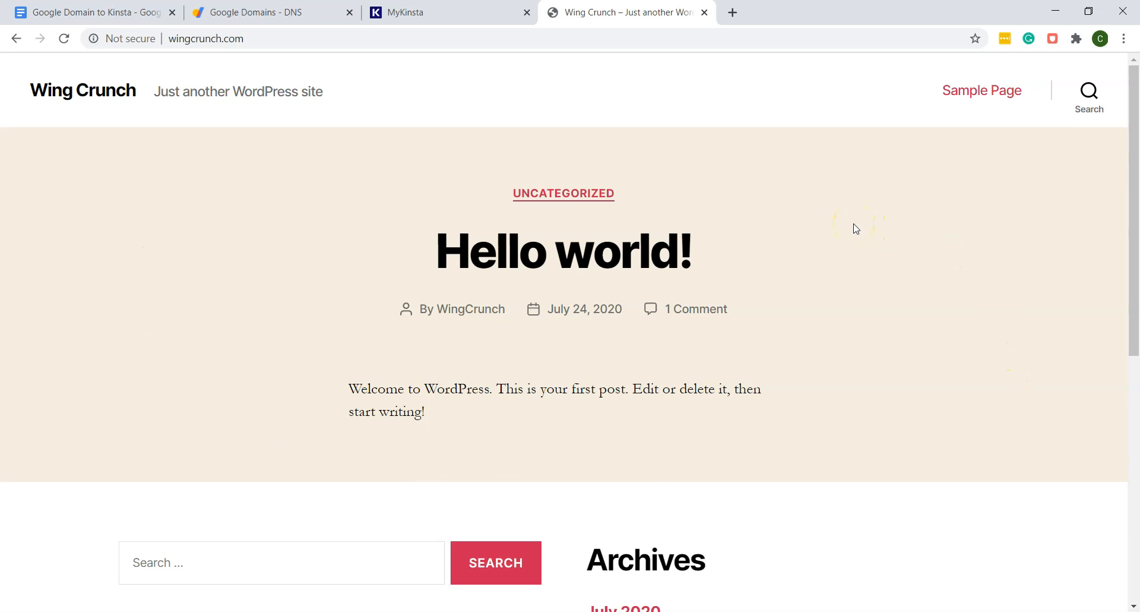
scroll(776, 196, "down", 5)
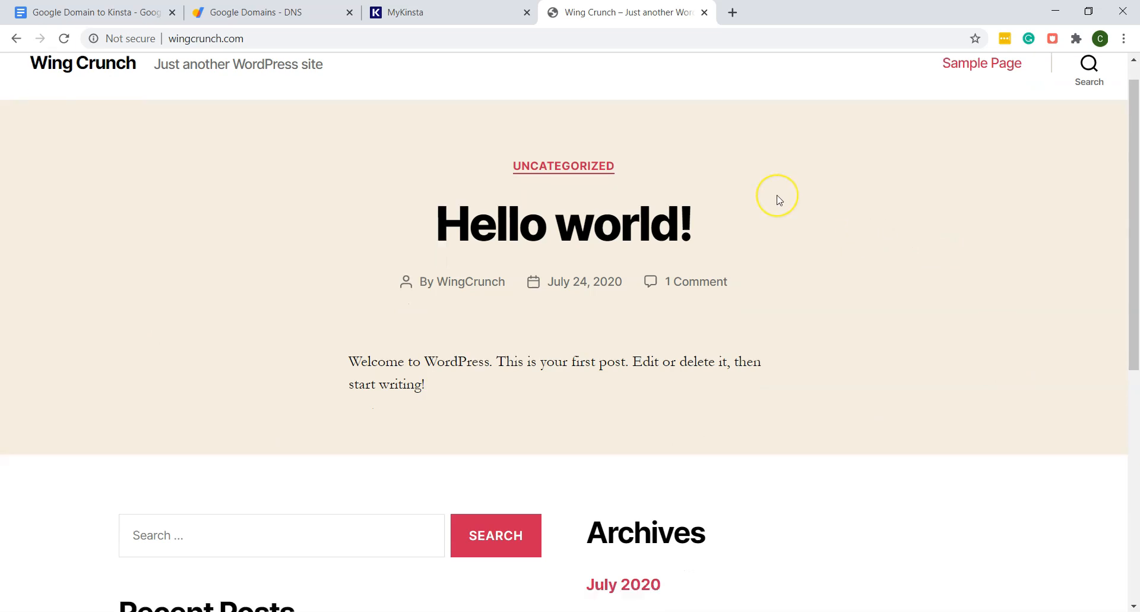
scroll(776, 198, "down", 3)
scroll(777, 198, "up", 8)
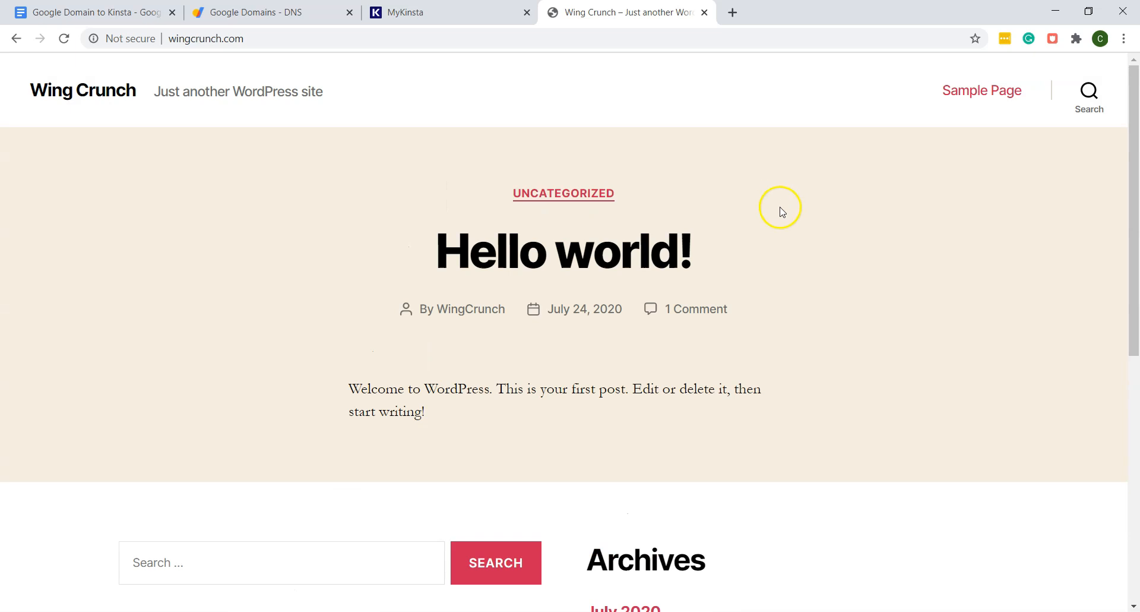